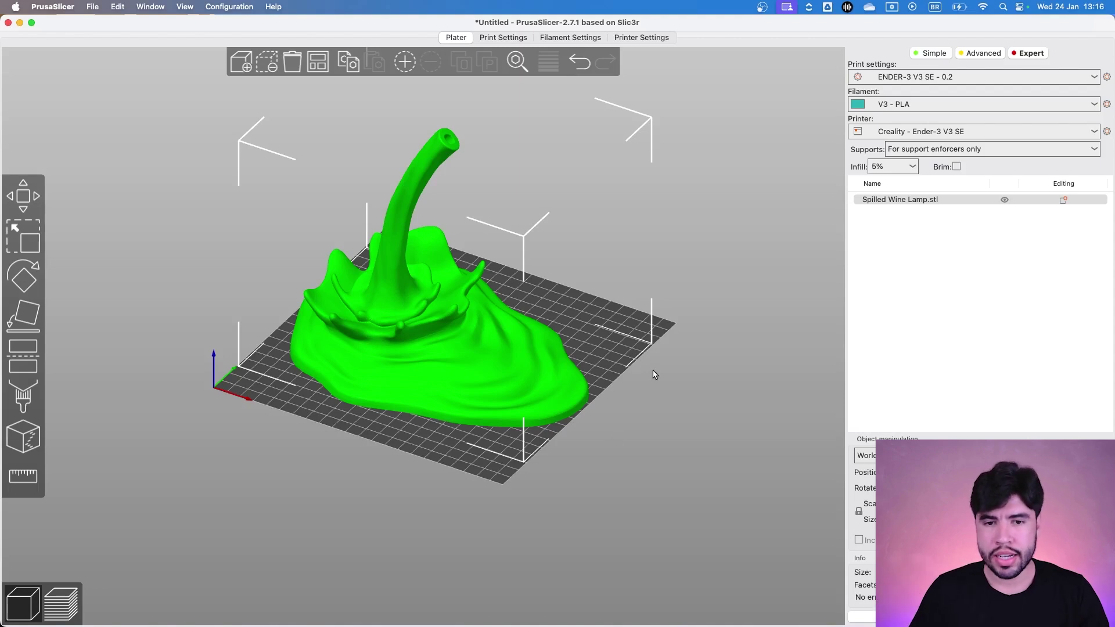
Orbit around the lamp model, then bring up the Layers and perimeters print settings
left_click_drag(654, 376, 690, 372)
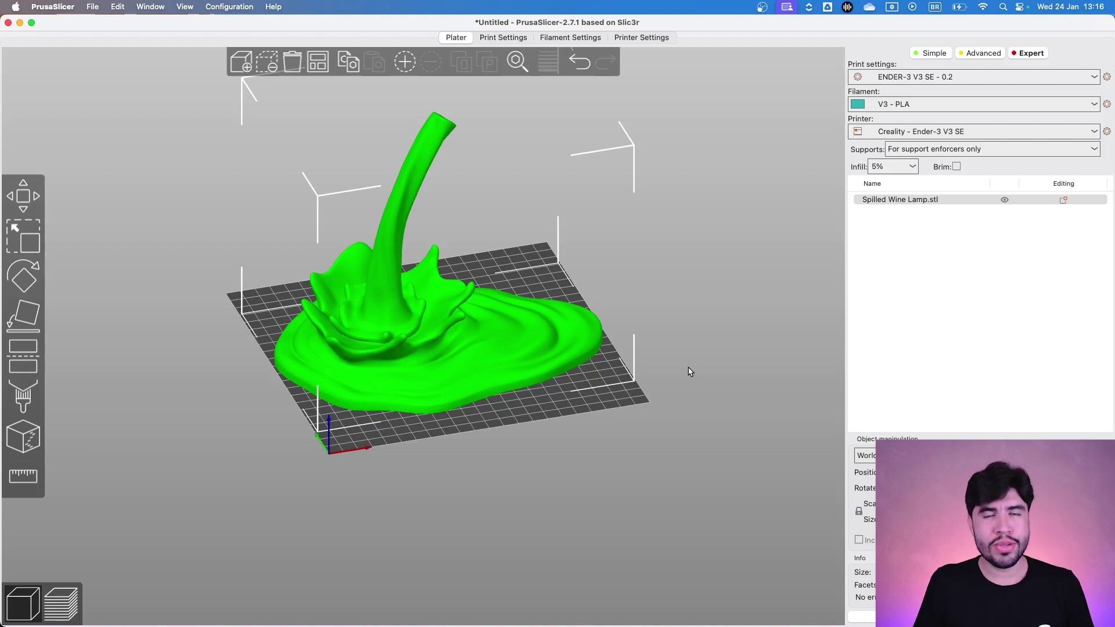
left_click_drag(660, 362, 555, 378)
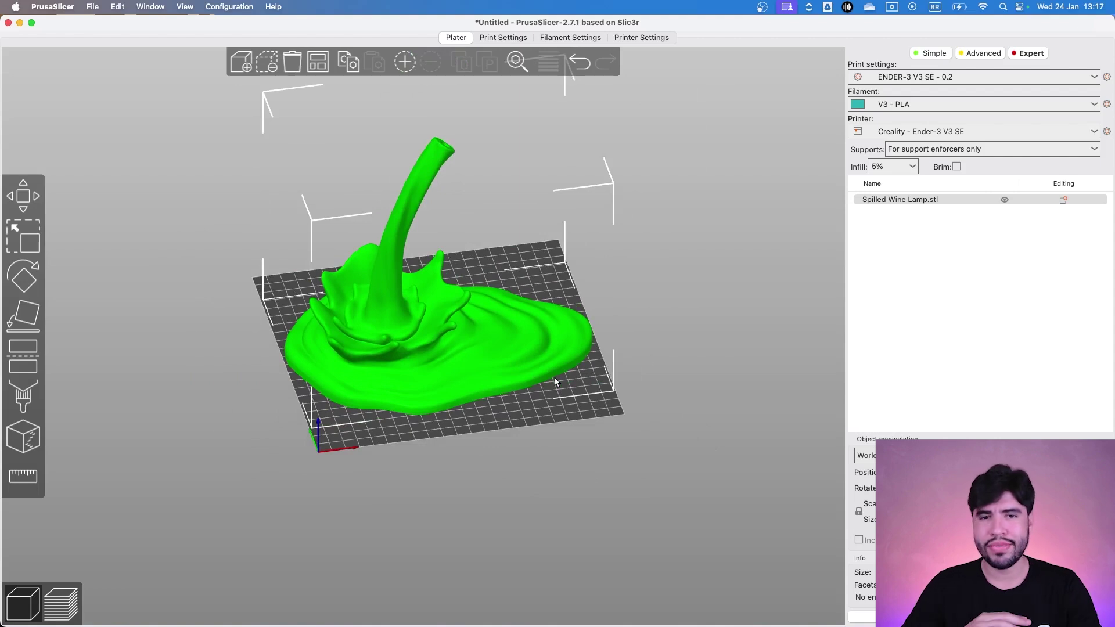
scroll(555, 377, "up", 5)
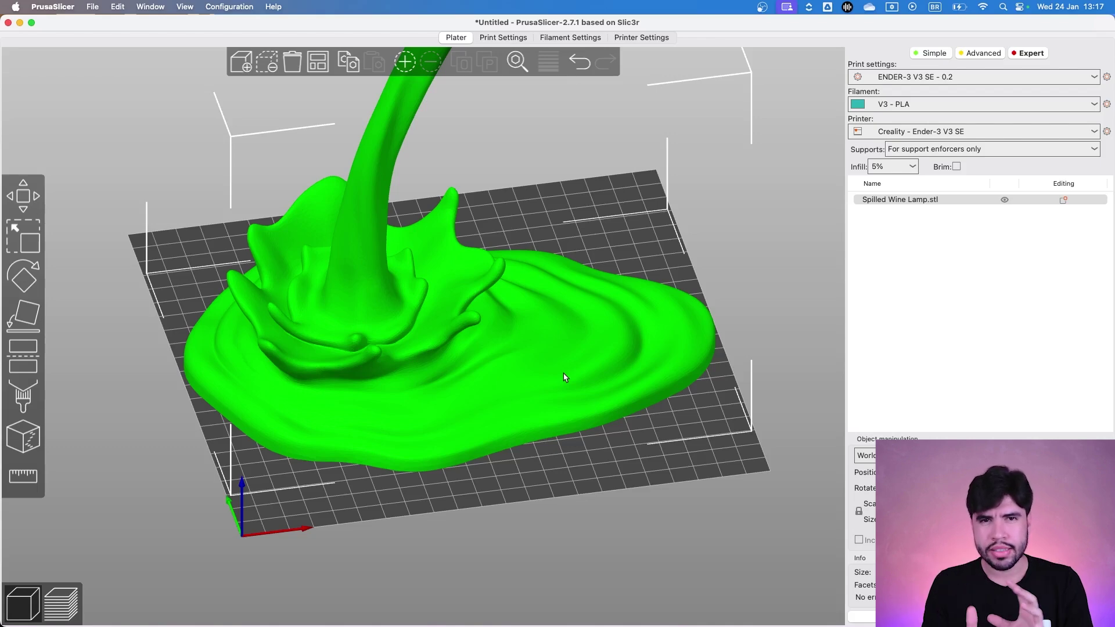
left_click(503, 38)
left_click(87, 79)
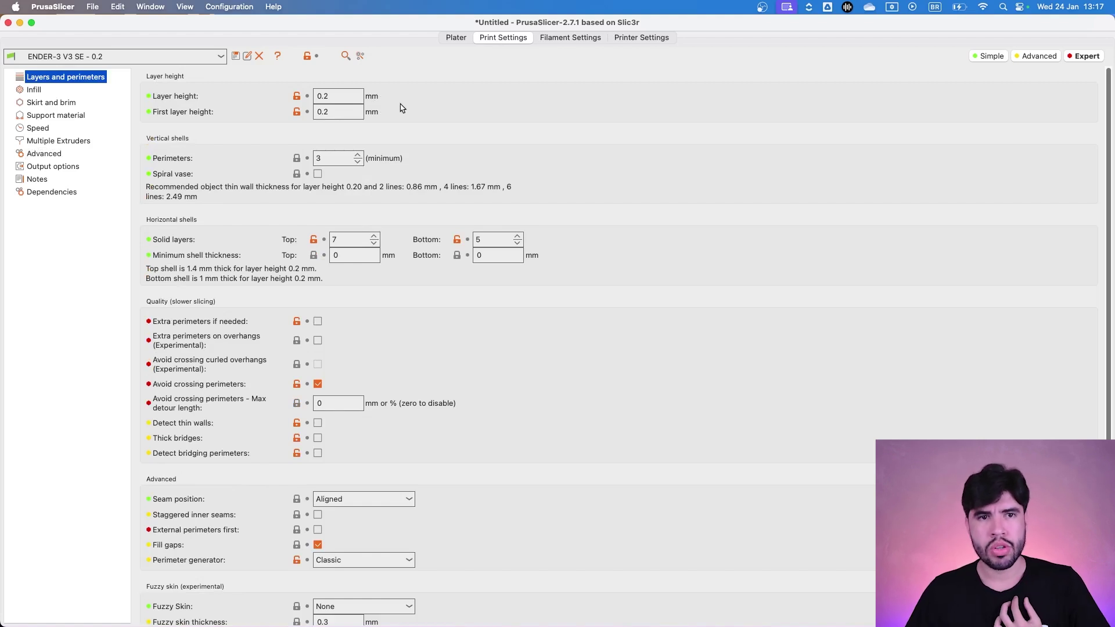
Enter 0.16 mm as the layer height and go back to the Plater
double_click(342, 97)
type("0.16")
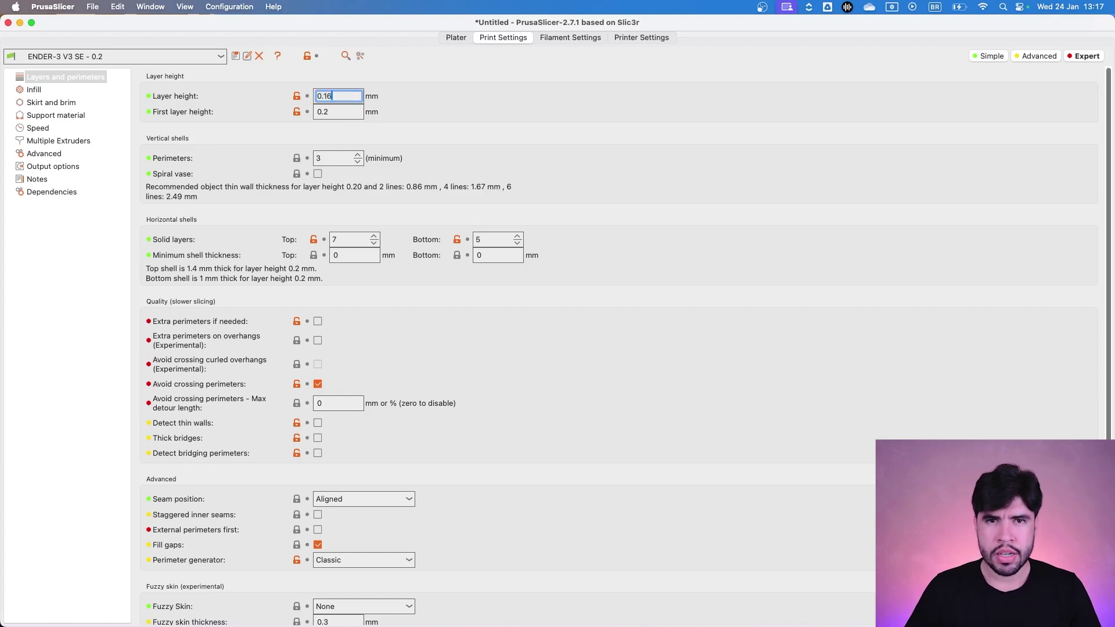
key("BackSpace")
type("2")
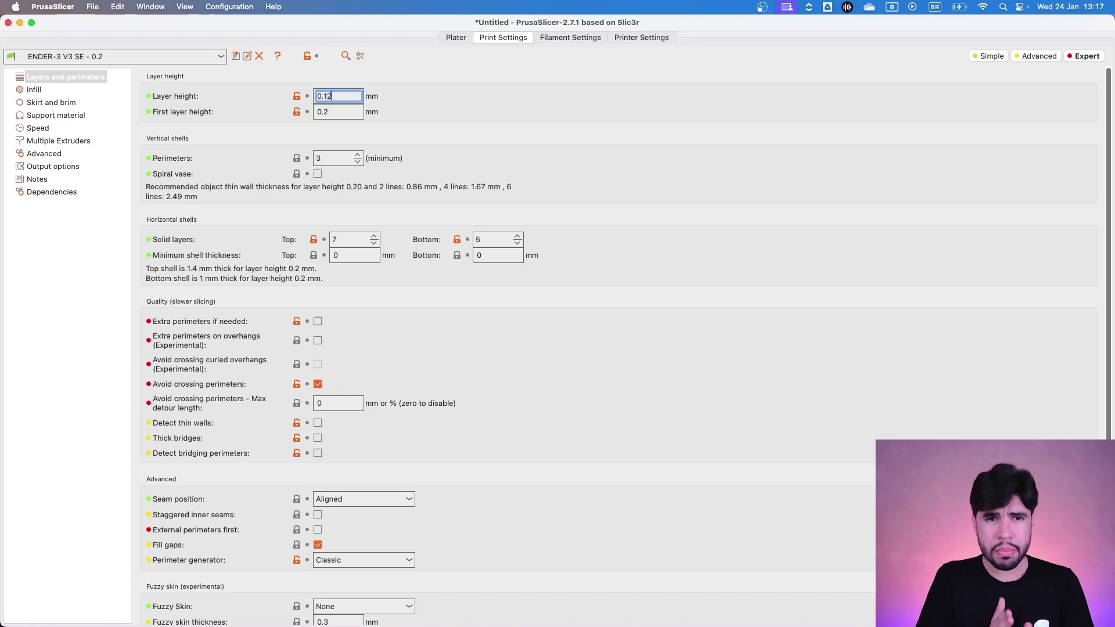
key("BackSpace")
type("6")
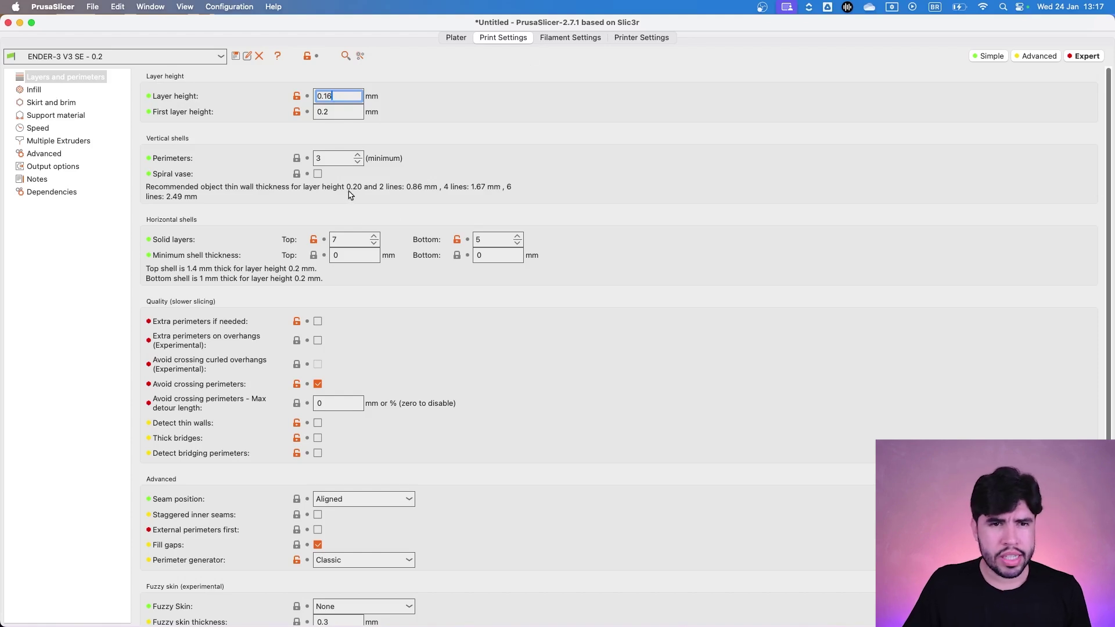
left_click(349, 240)
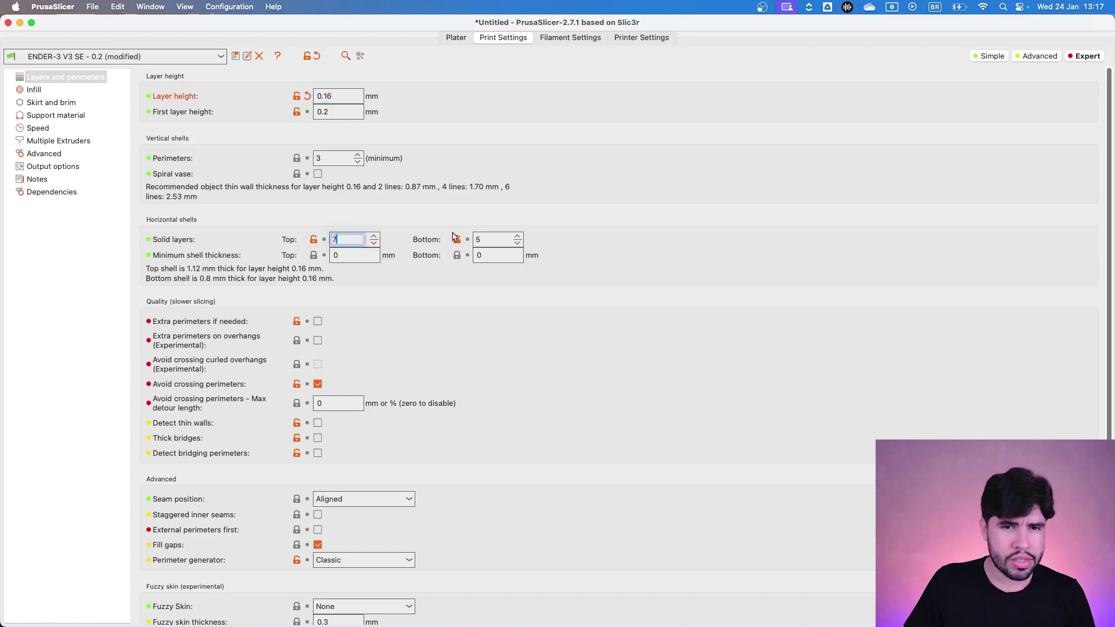
left_click(484, 240)
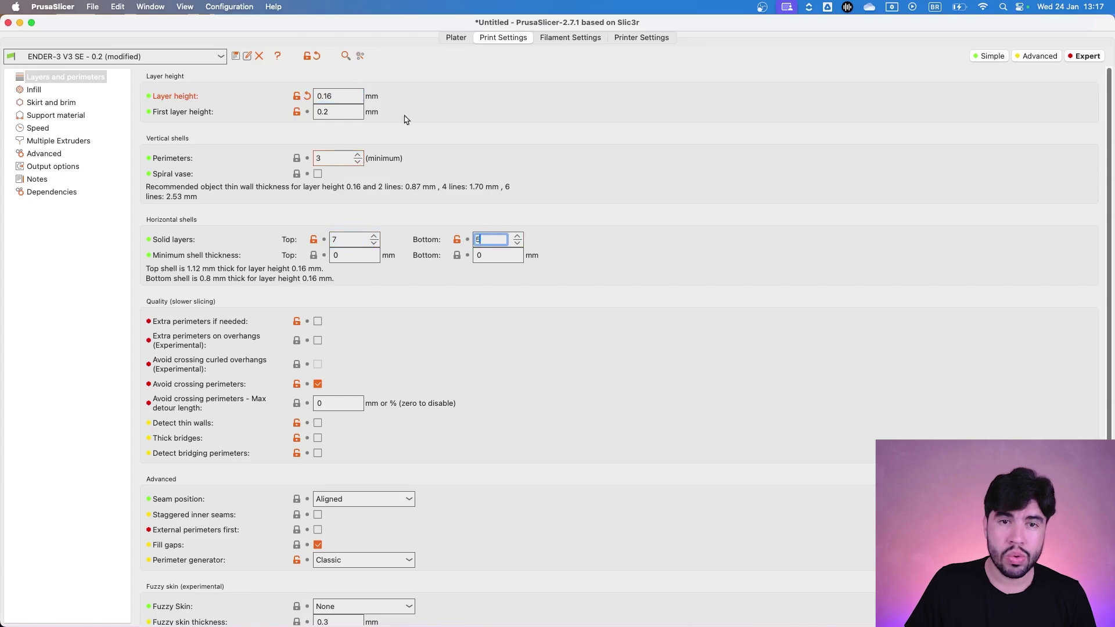
left_click(455, 38)
scroll(664, 236, "down", 3)
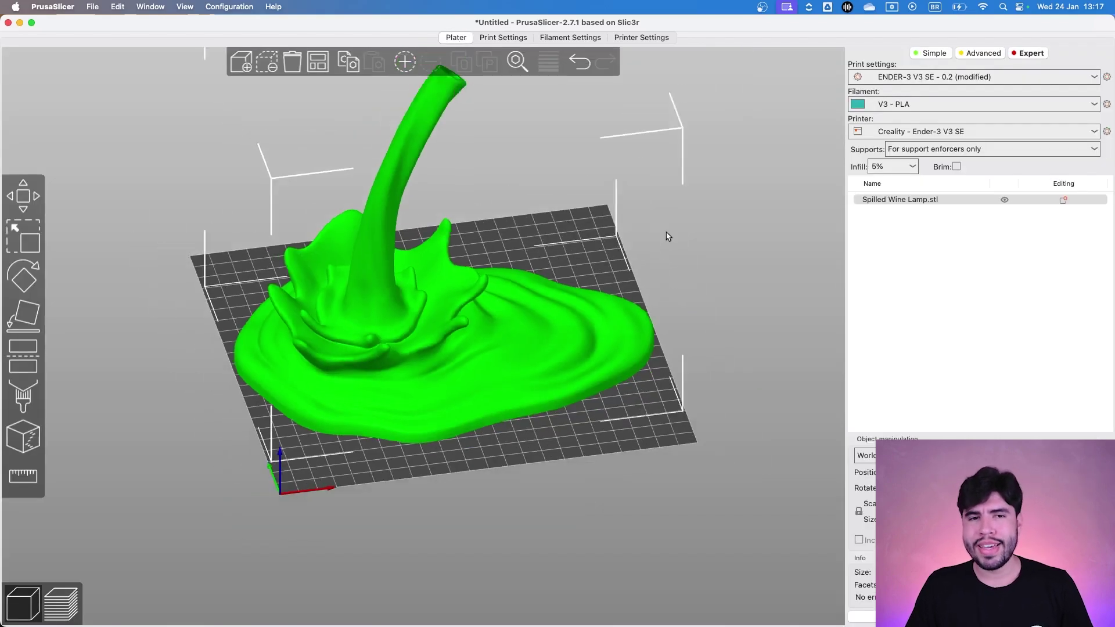
left_click_drag(667, 282, 652, 279)
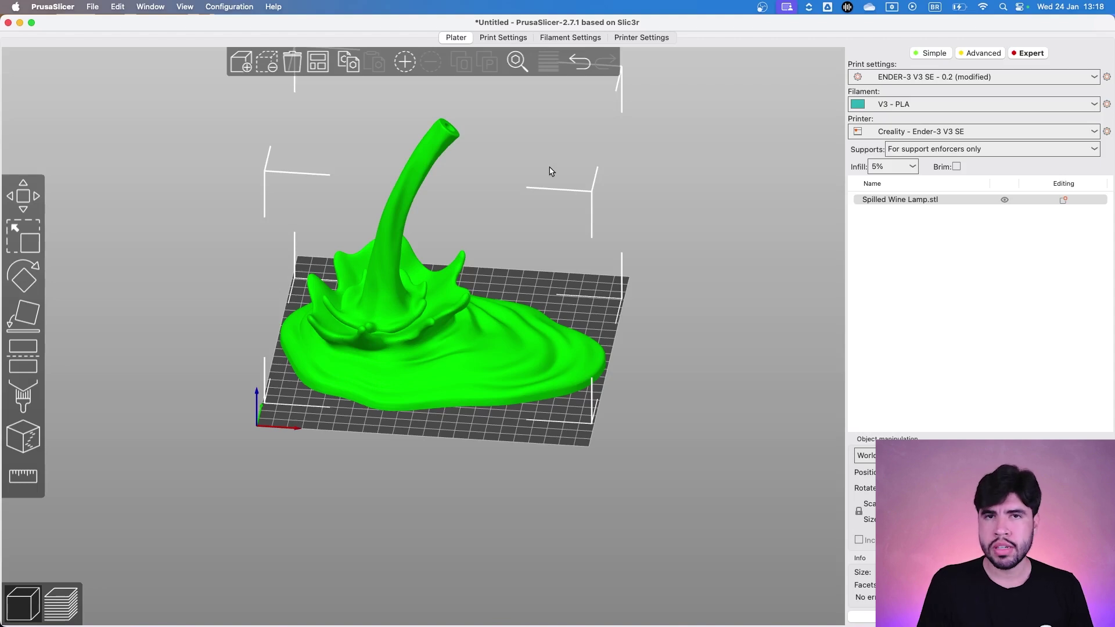
Raise the perimeter count from 3 to 4 in Print Settings
left_click(500, 39)
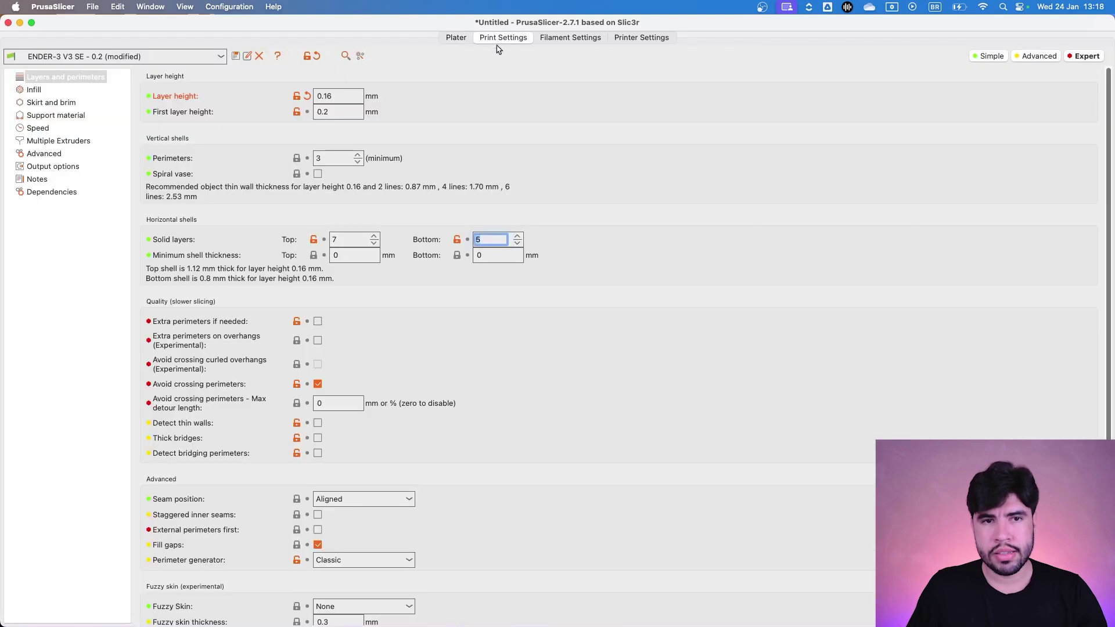
left_click(357, 156)
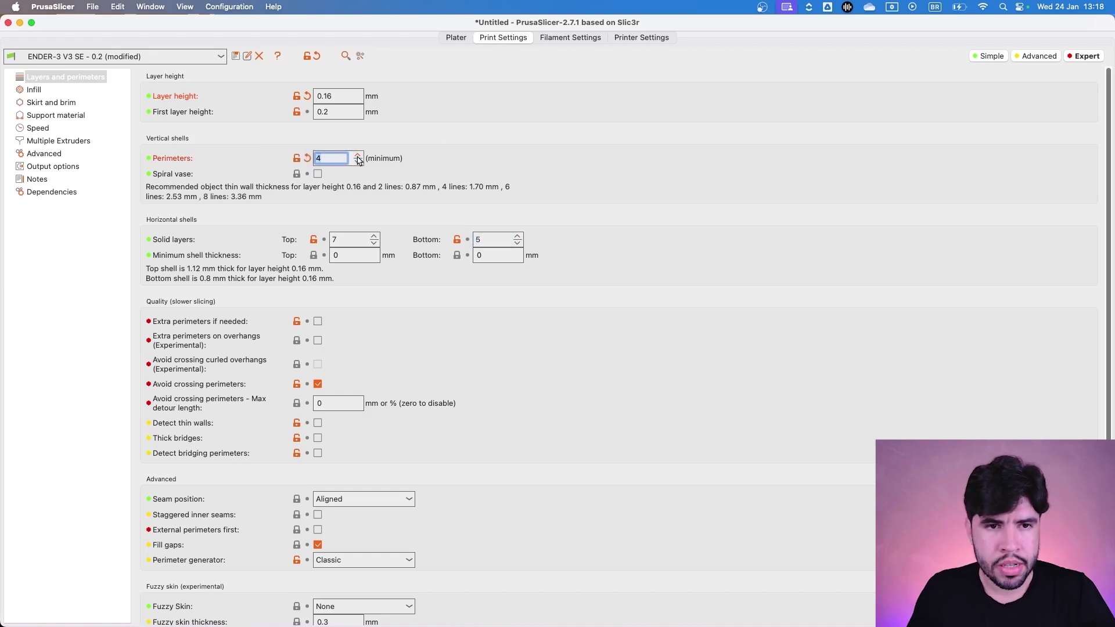
left_click(438, 163)
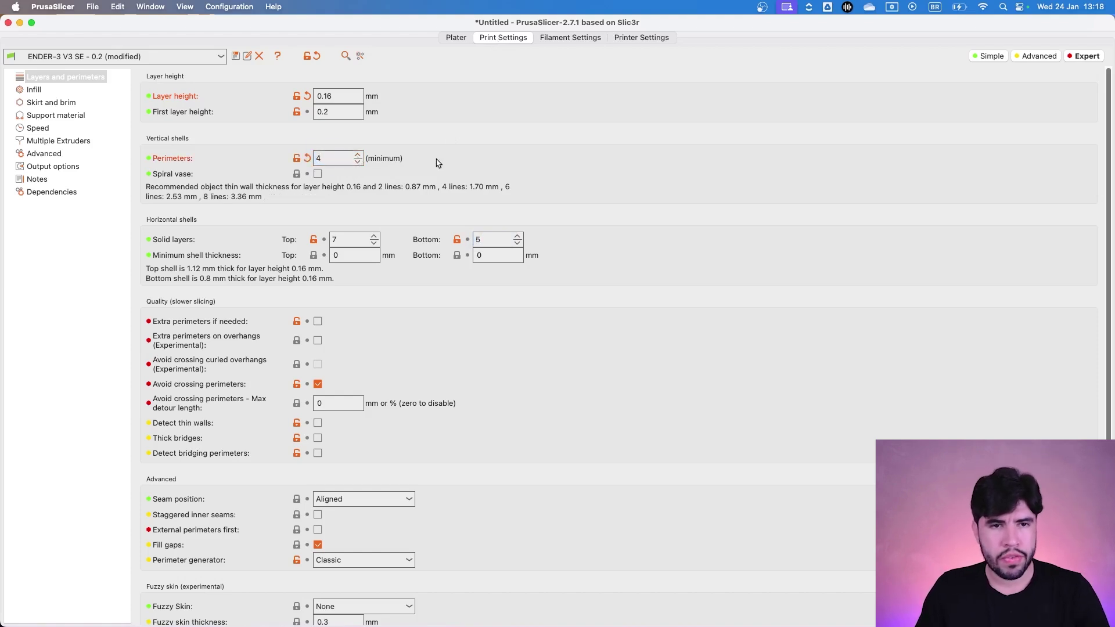
Review the infill fill patterns, keeping Gyroid
left_click(35, 92)
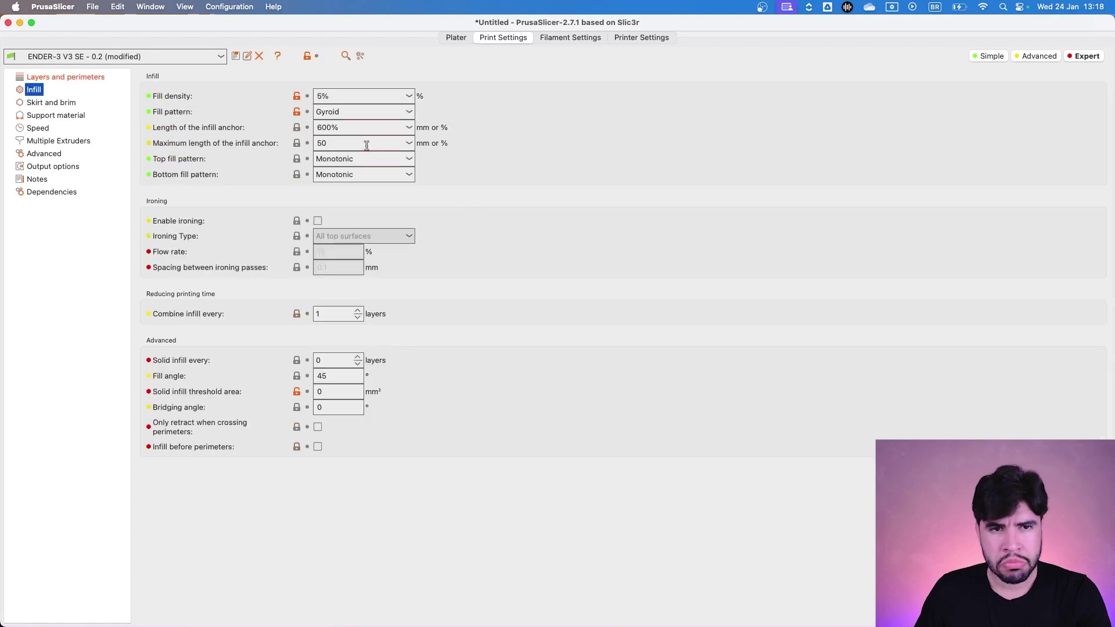
left_click(389, 114)
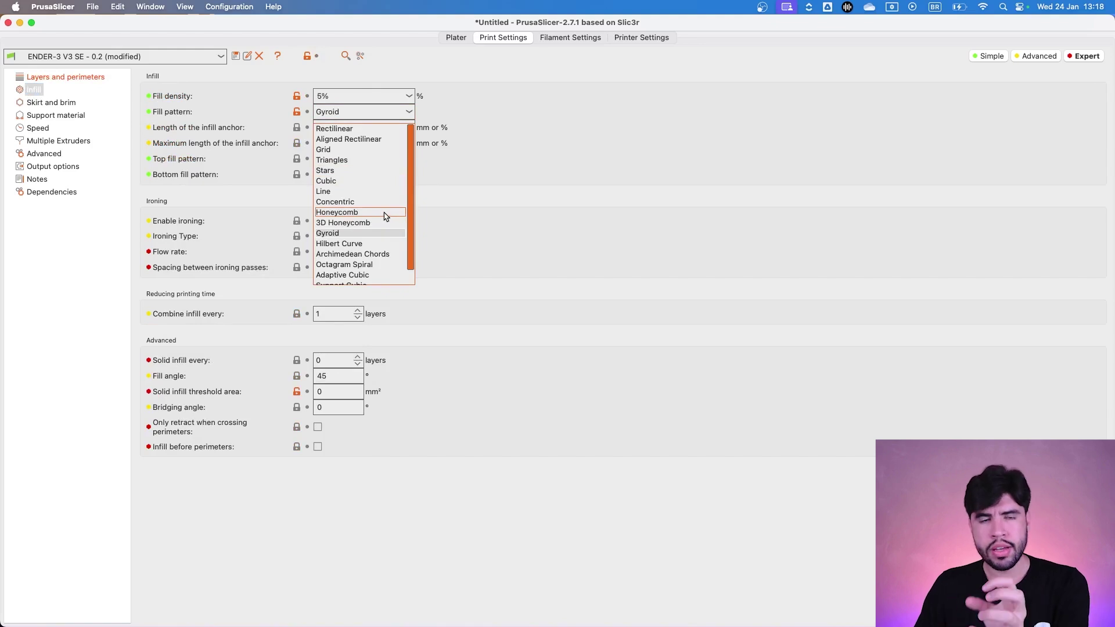
left_click(460, 218)
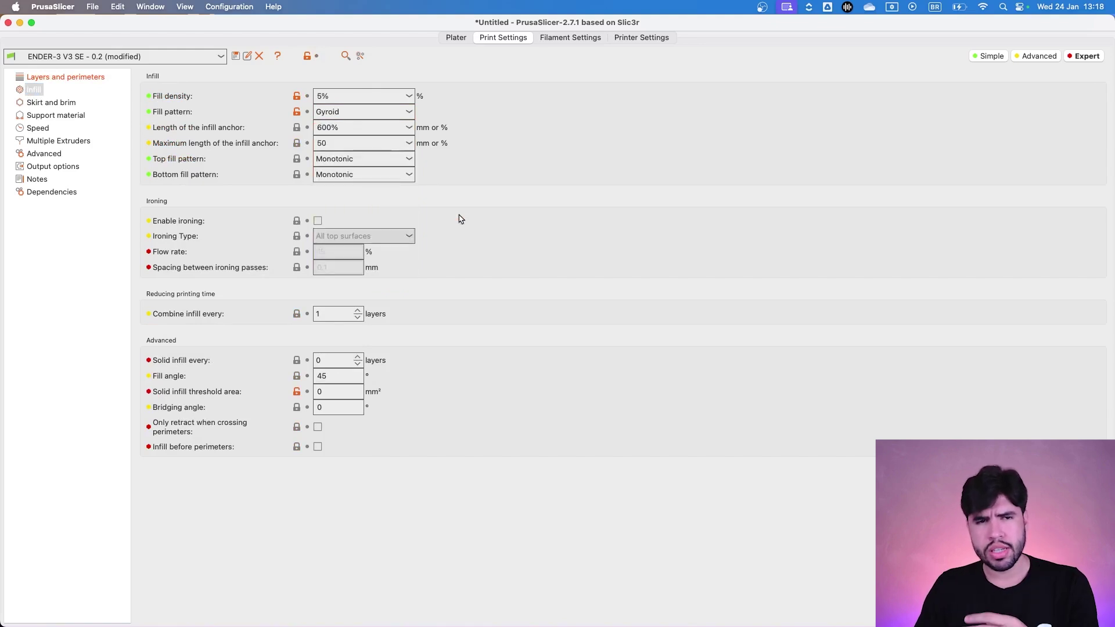
left_click(465, 41)
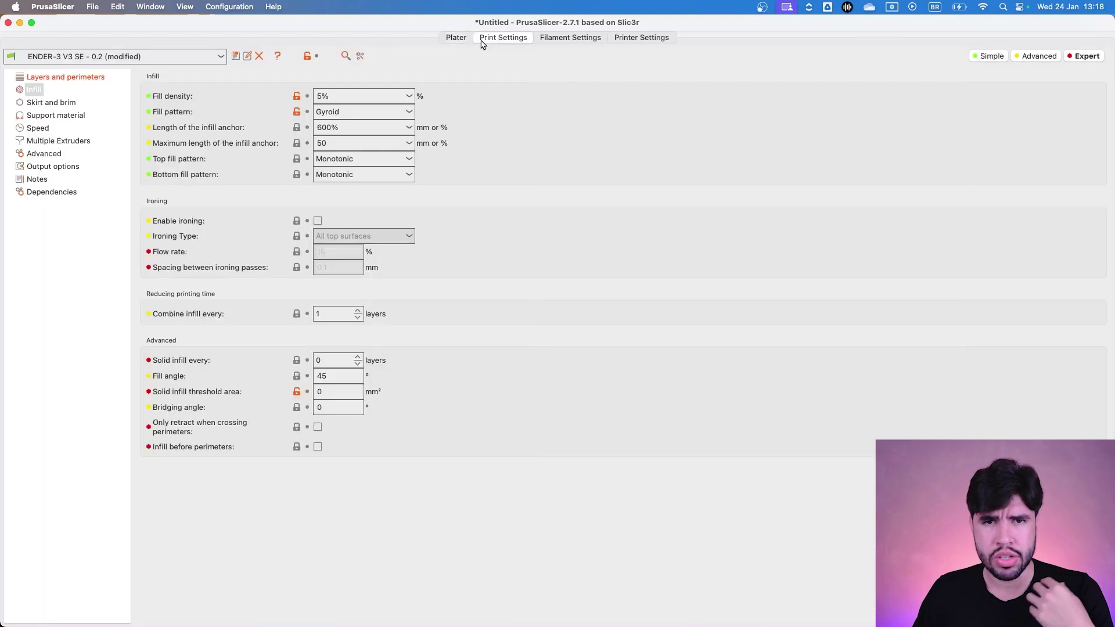
left_click(484, 43)
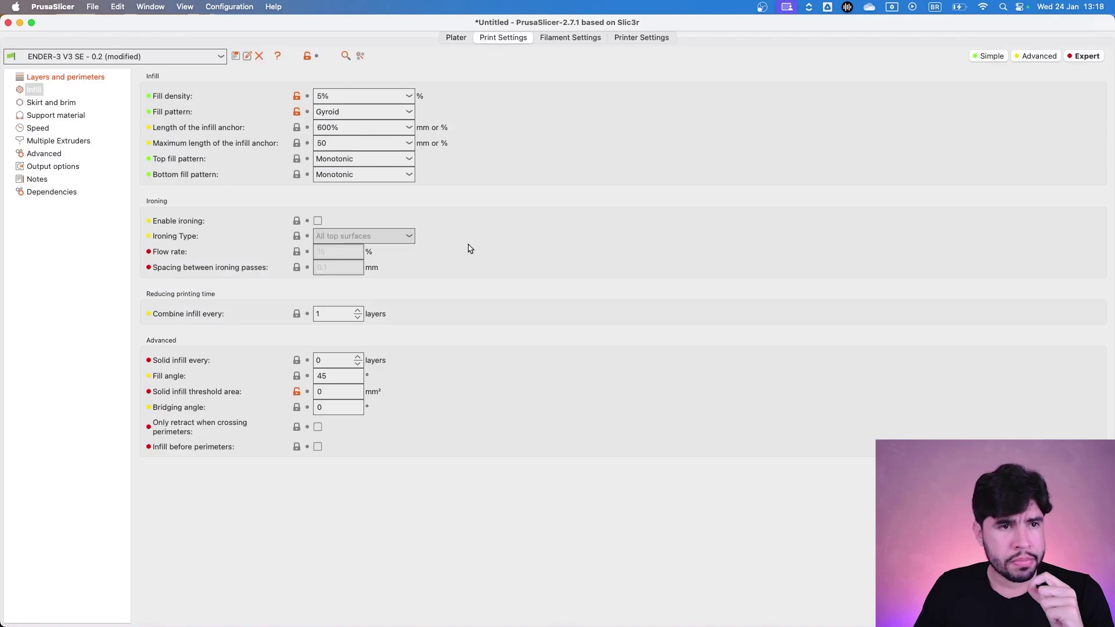
Look through the Skirt and brim, Support material and Speed pages, ending on Advanced
left_click(65, 105)
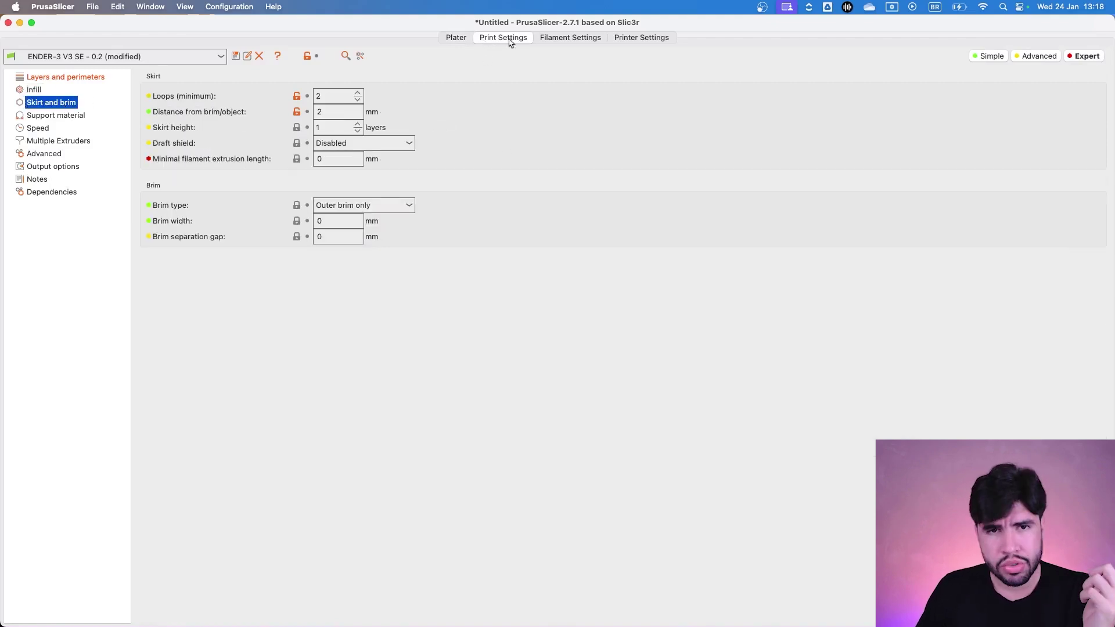
left_click(70, 118)
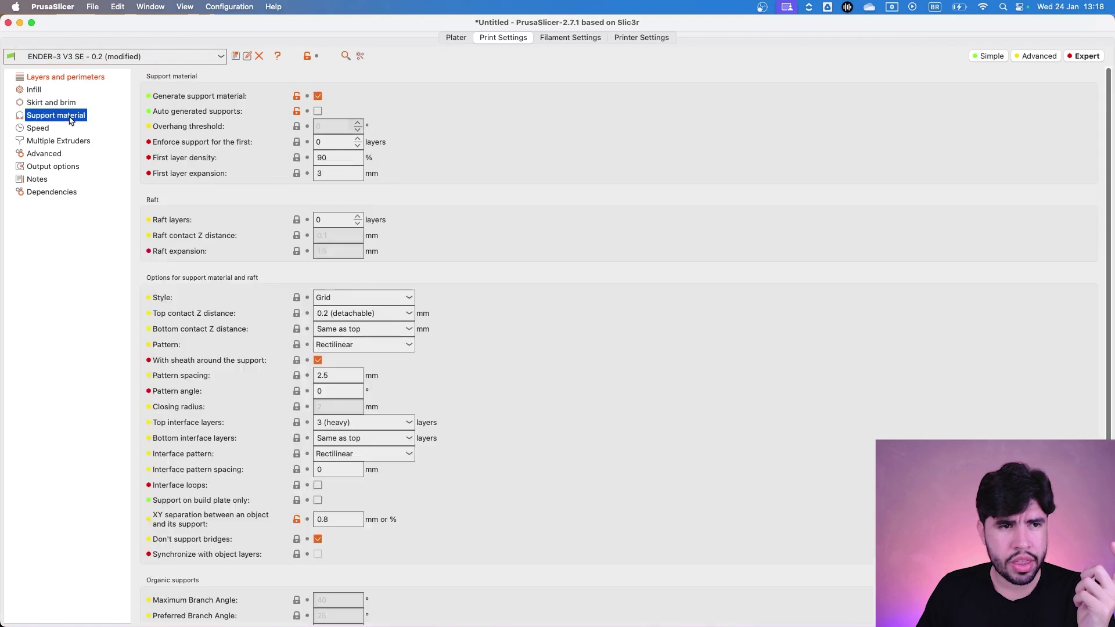
left_click(39, 129)
left_click(61, 155)
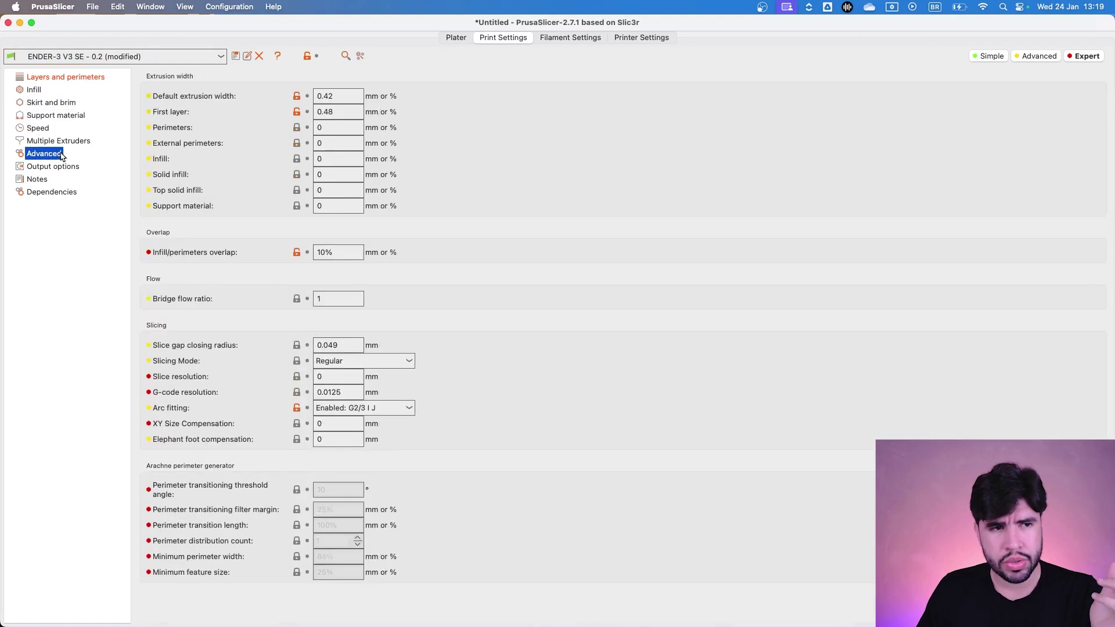
left_click(39, 130)
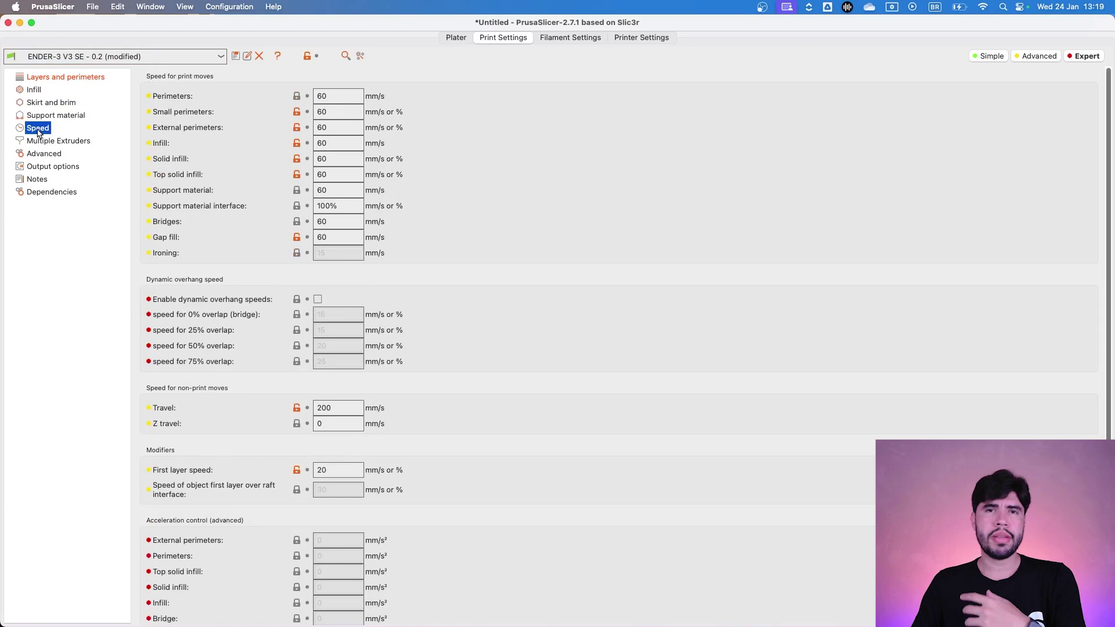
left_click(51, 154)
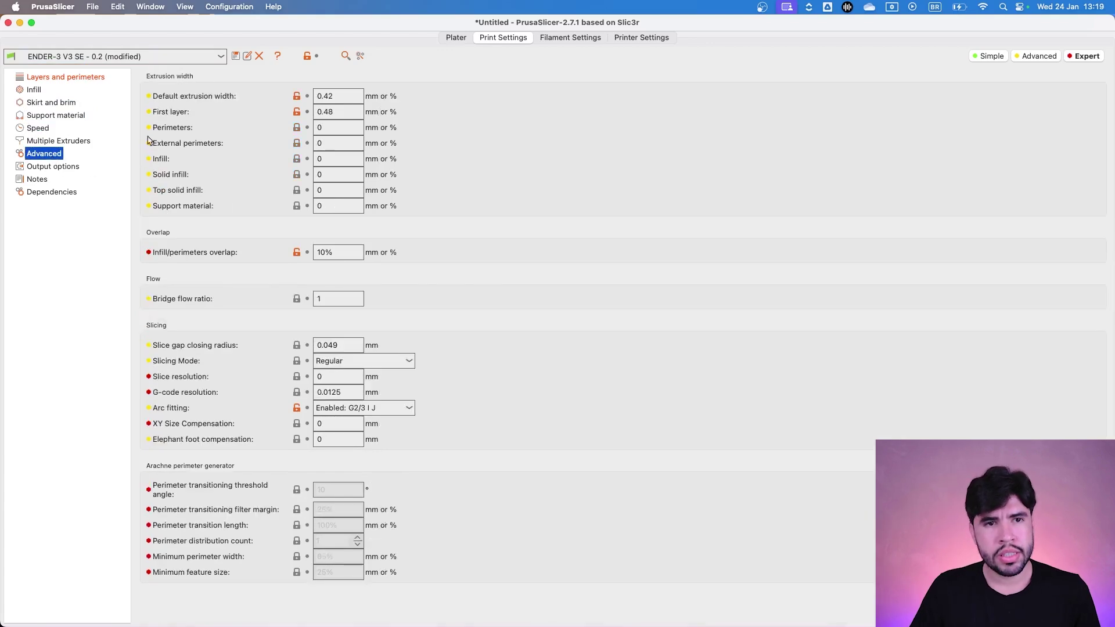
left_click(455, 38)
From a near top-down view, rotate the lamp with R around its Z axis
left_click_drag(627, 192, 720, 267)
left_click_drag(698, 416, 704, 443)
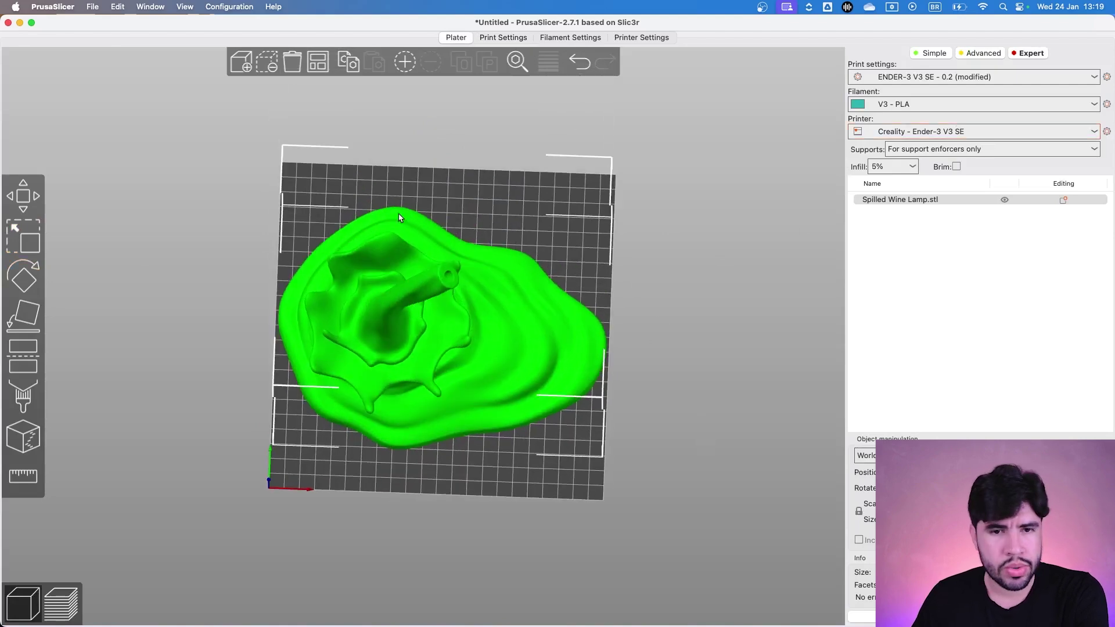
key("r")
left_click_drag(665, 323, 542, 429)
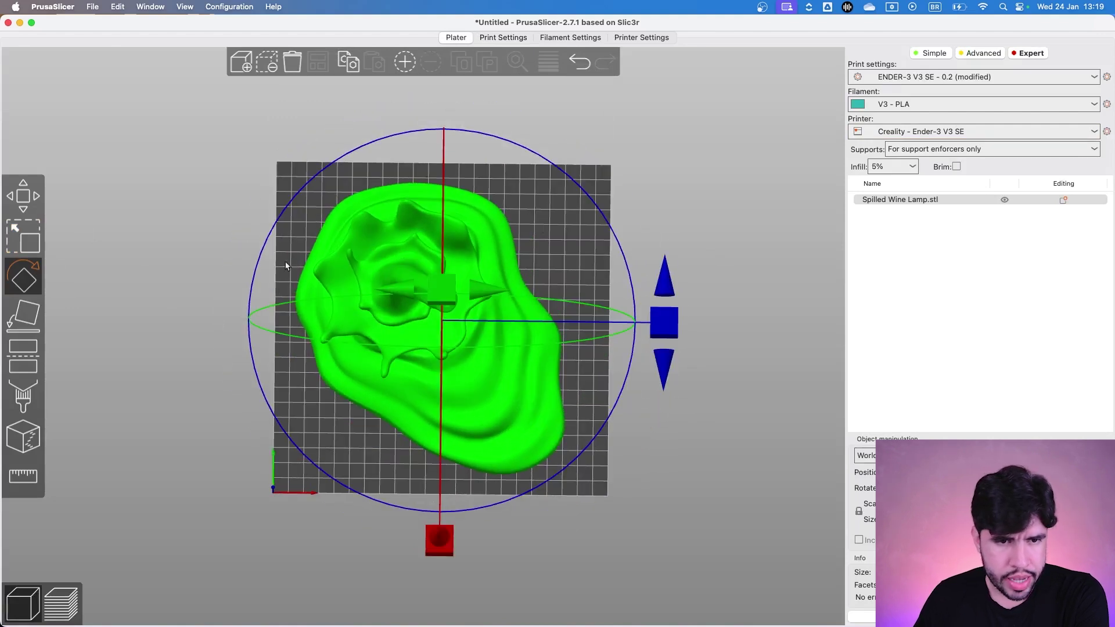
left_click_drag(583, 186, 567, 257)
left_click(563, 260)
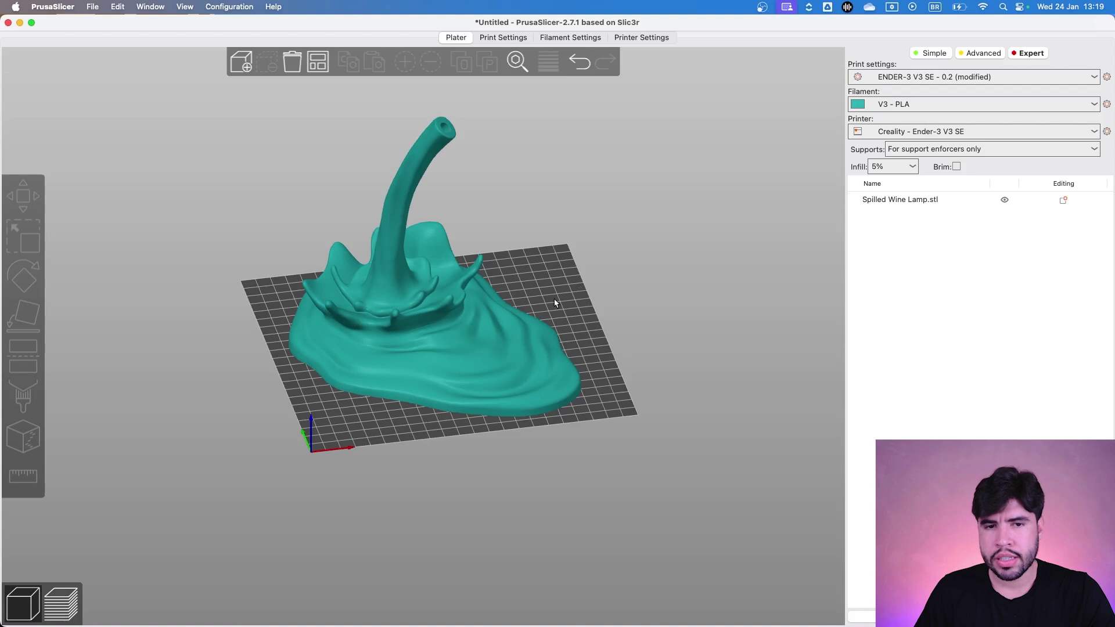
Zoom, pan and orbit the view to check the lamp's new orientation
scroll(579, 296, "up", 3)
scroll(574, 301, "up", 3)
left_click(572, 303)
left_click(545, 242)
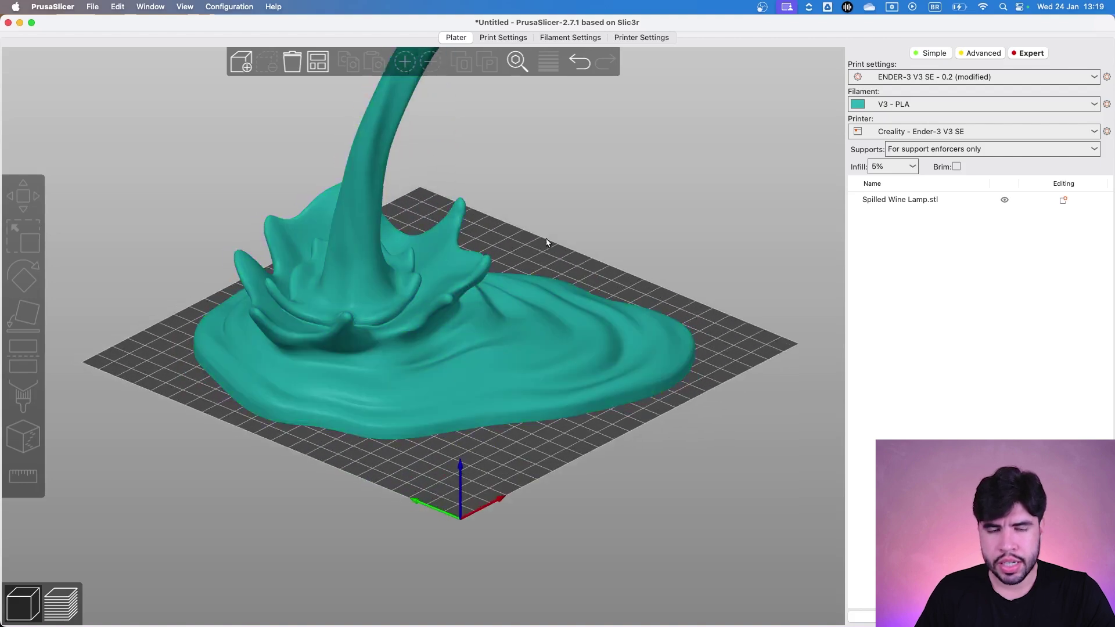
right_click_drag(545, 242, 631, 256)
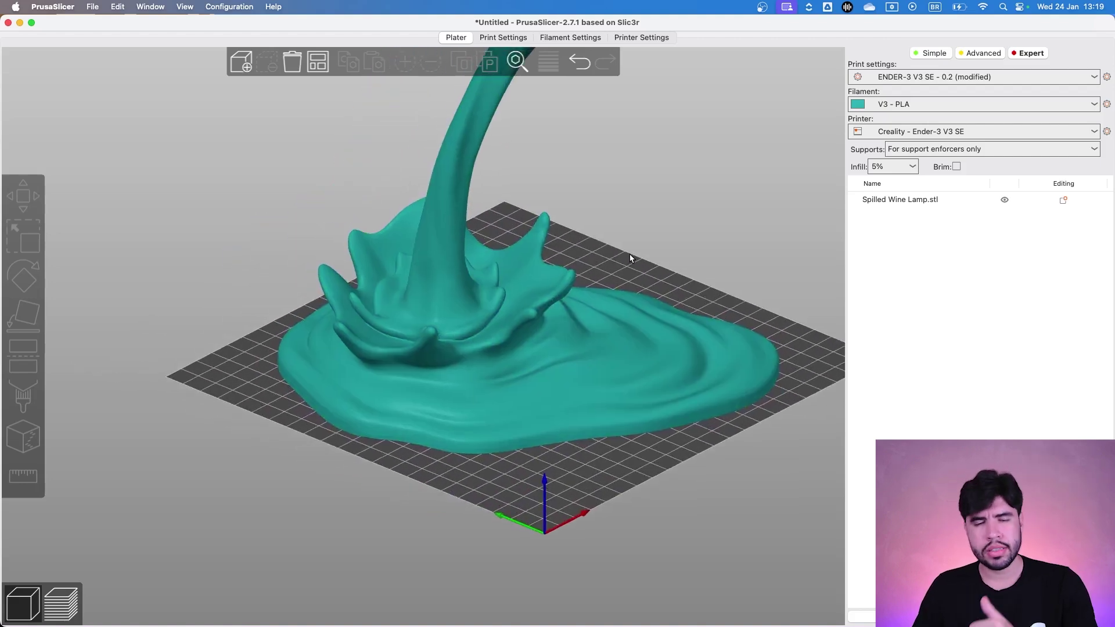
left_click_drag(630, 253, 564, 295)
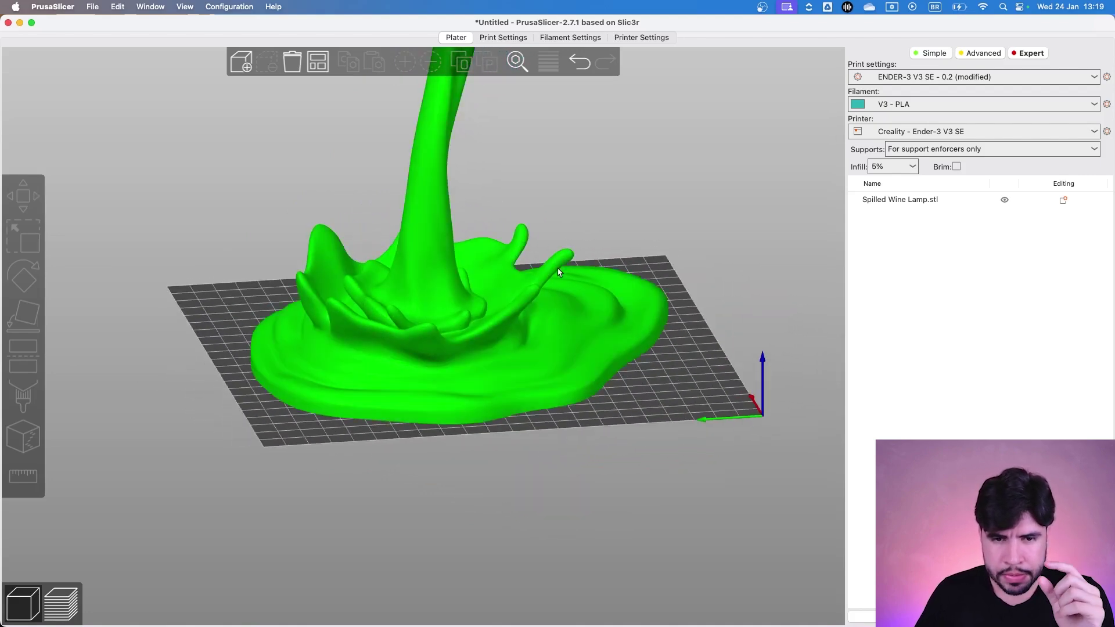
left_click_drag(548, 270, 752, 365)
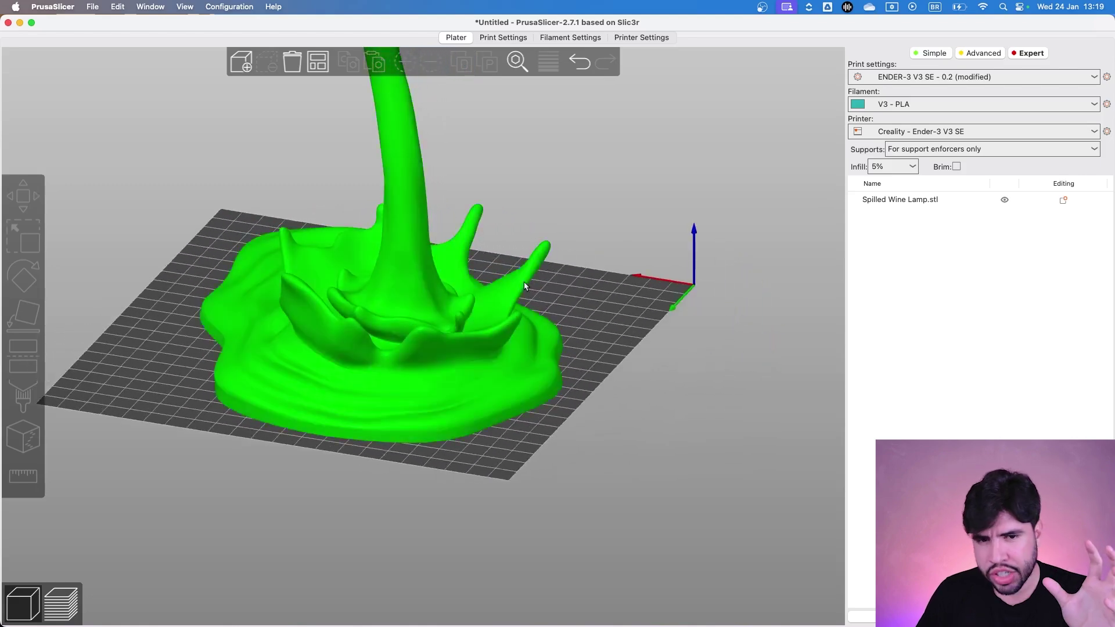
left_click_drag(557, 314, 430, 325)
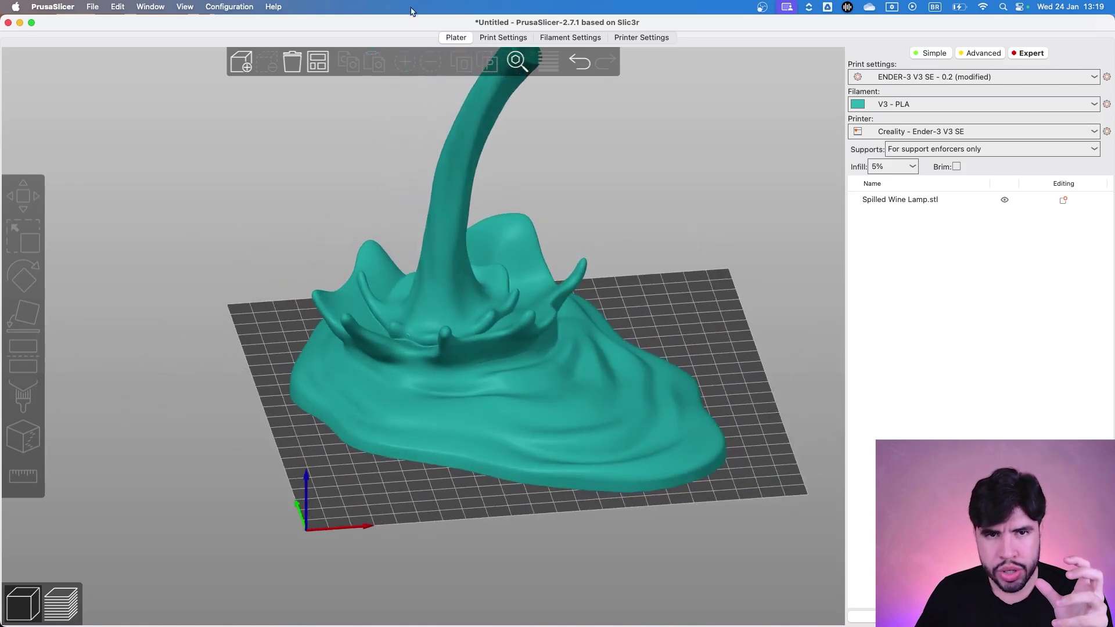
left_click(503, 38)
Set the solid infill threshold area to 20 mm² on the Infill page
left_click(40, 93)
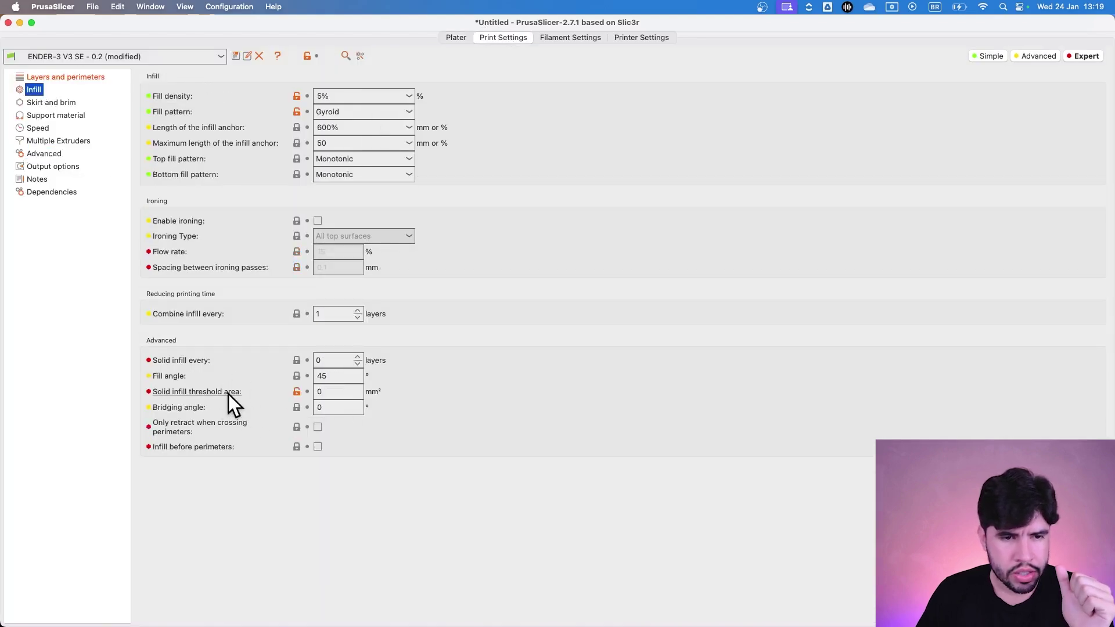
left_click(321, 392)
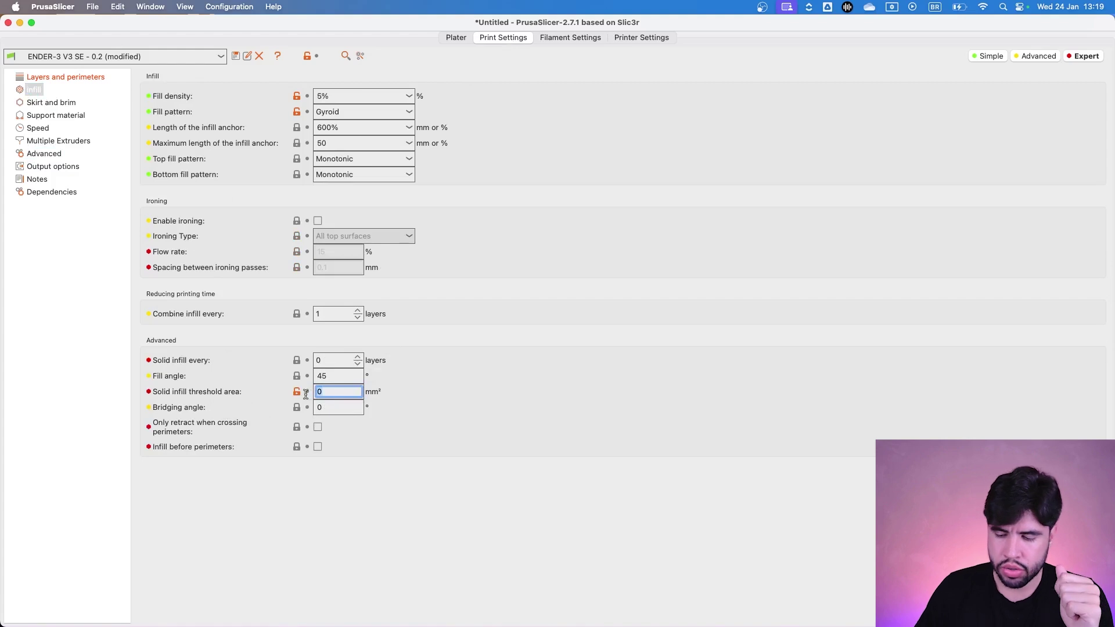
type("10")
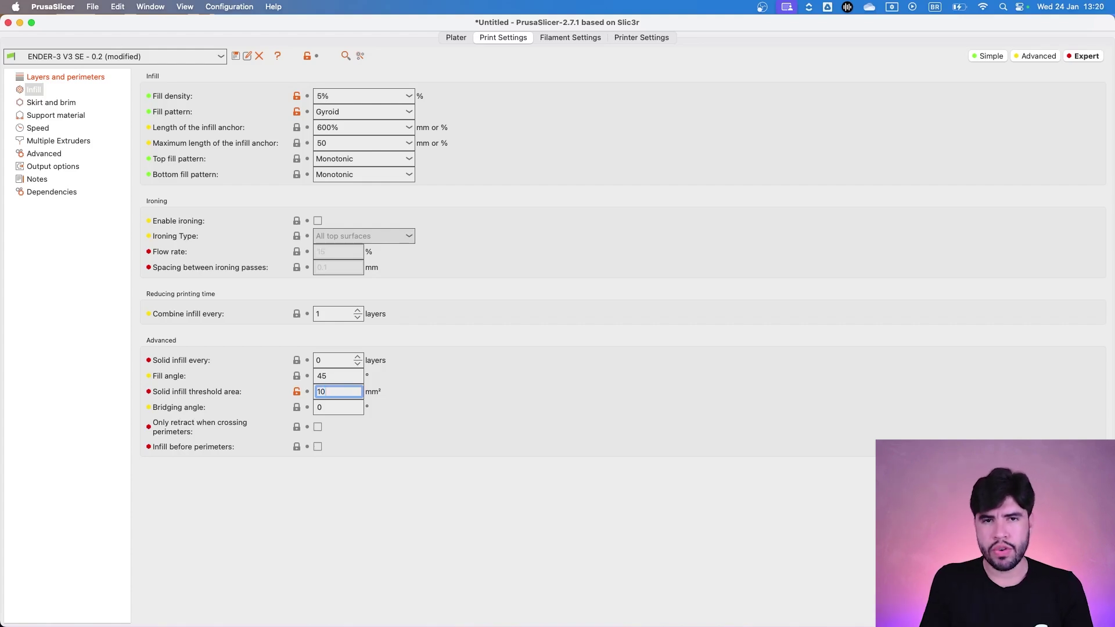
Reslice and preview the lamp, hiding layers above 99.40 mm
left_click(470, 37)
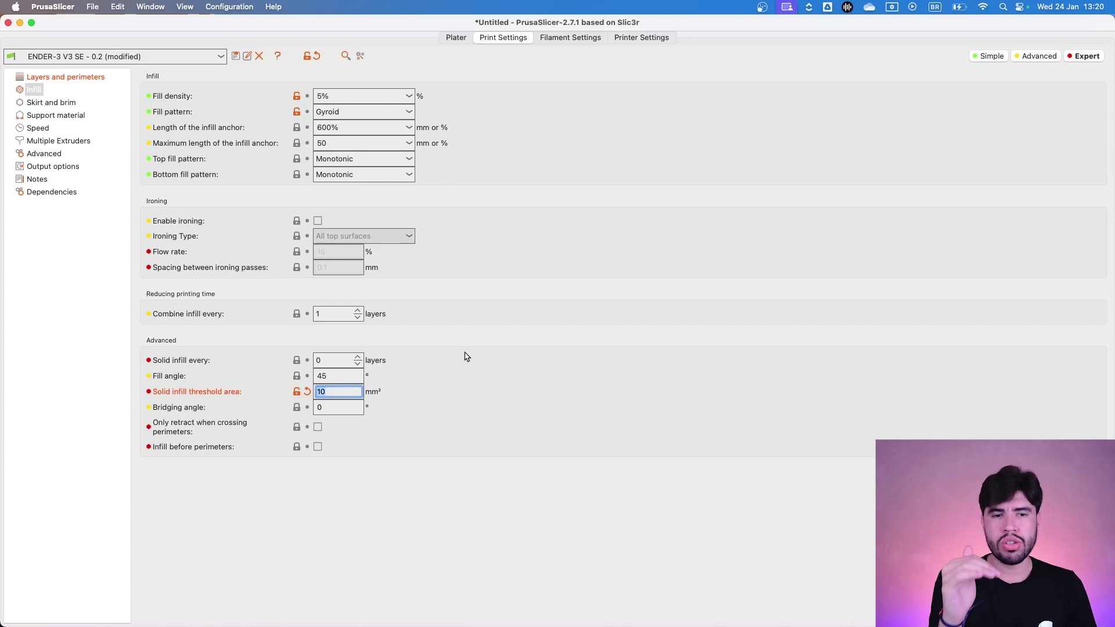
left_click(455, 37)
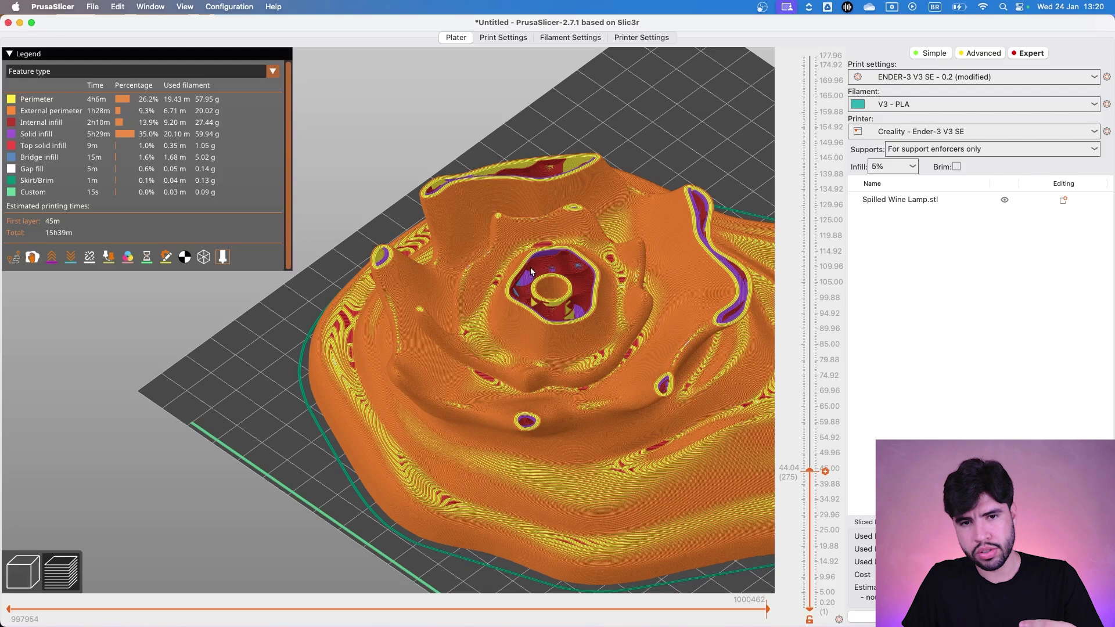
left_click(504, 37)
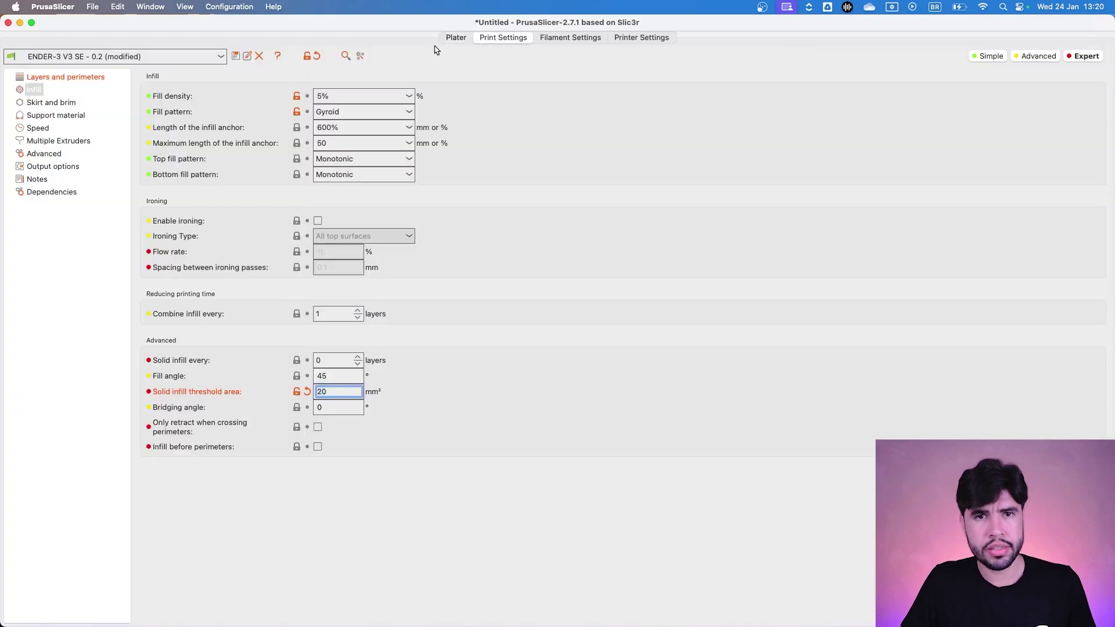
left_click(455, 39)
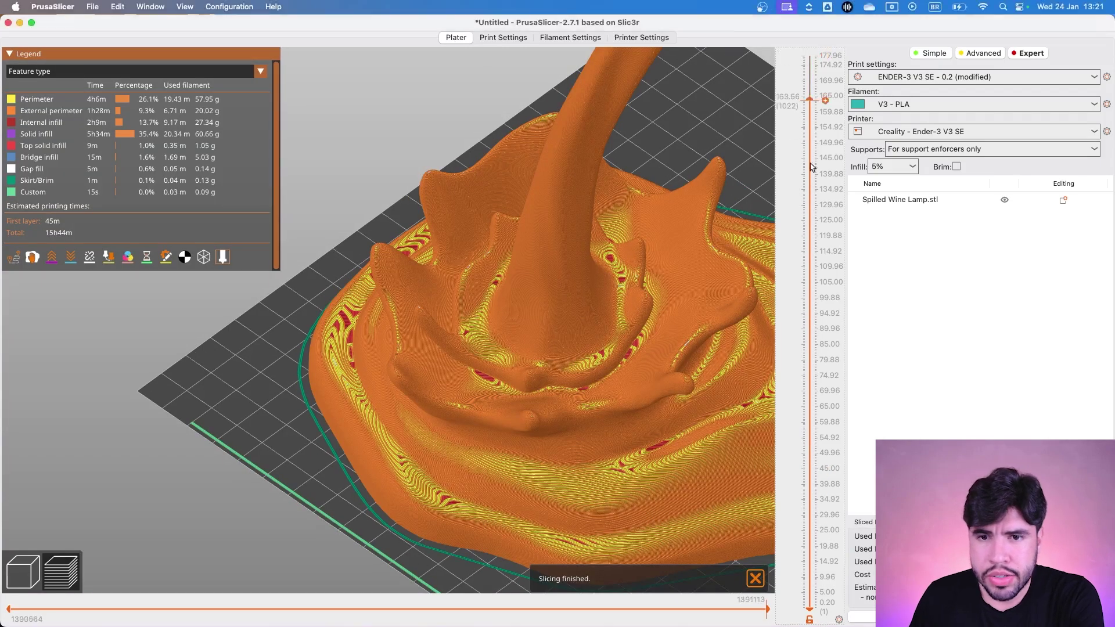
left_click_drag(825, 55, 878, 486)
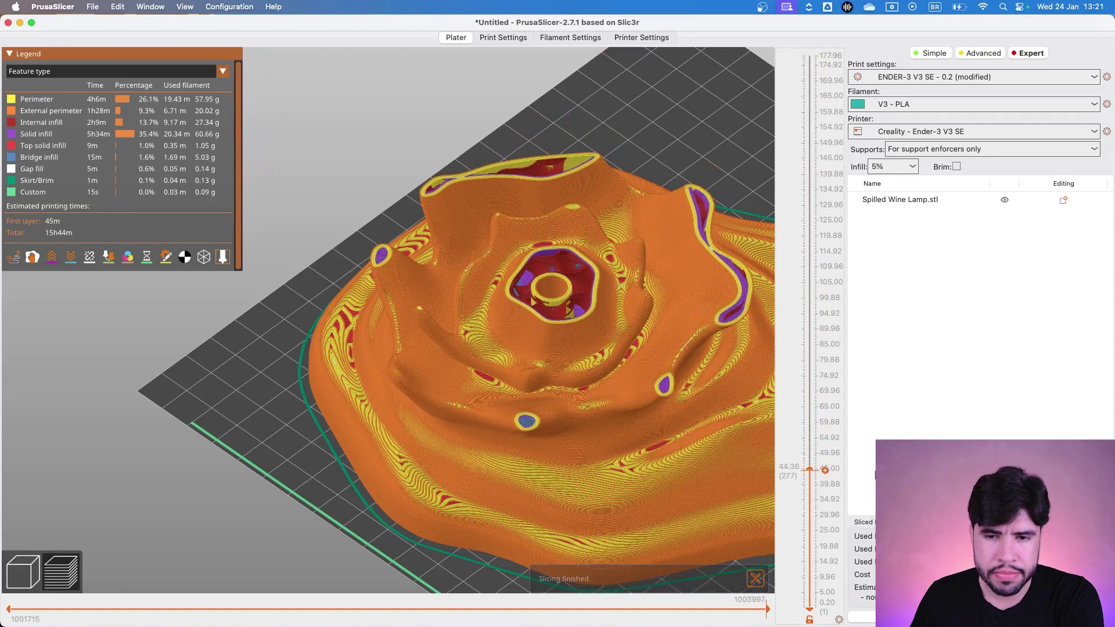
Step and orbit the sliced preview, showing layers up to 69.64 mm
key("Up")
left_click_drag(526, 430, 504, 386)
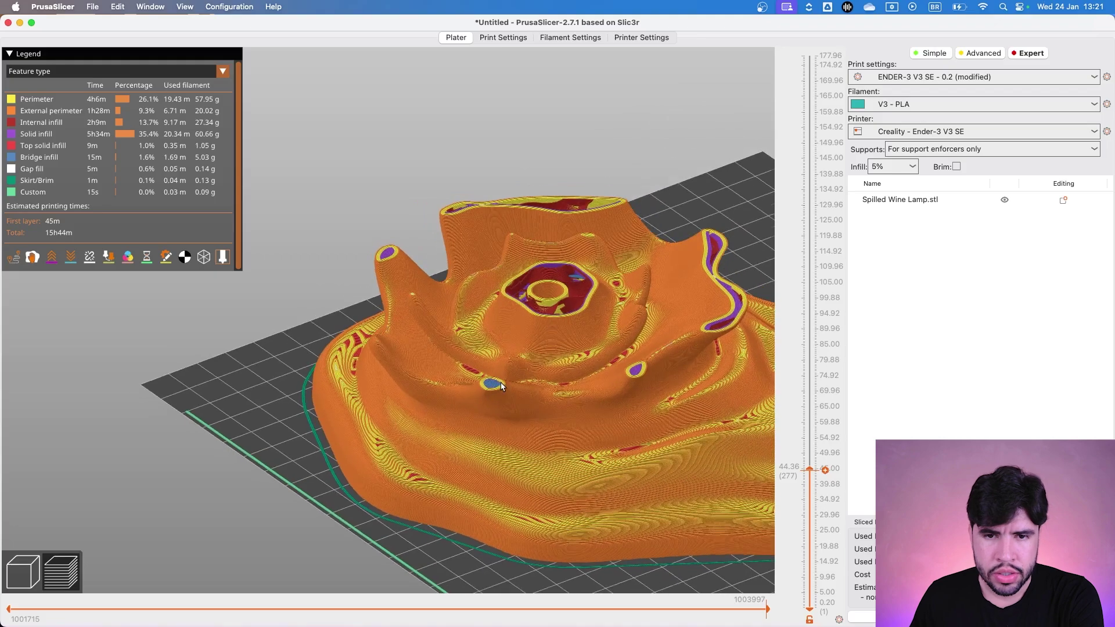
scroll(575, 360, "up", 5)
left_click_drag(575, 360, 587, 412)
scroll(811, 492, "down", 20)
left_click_drag(811, 493, 812, 392)
left_click_drag(538, 401, 717, 379)
scroll(490, 373, "down", 5)
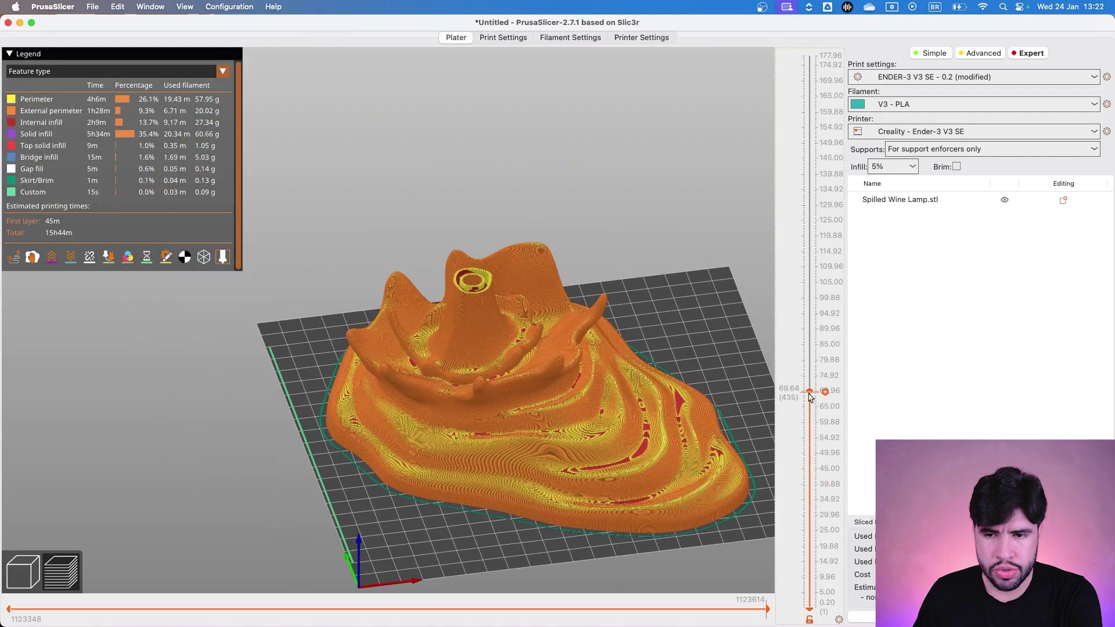
scroll(793, 380, "up", 20)
Scrub the preview from the base layers up to 37.48 and 61.32 mm in isometric view
left_click_drag(799, 225, 803, 572)
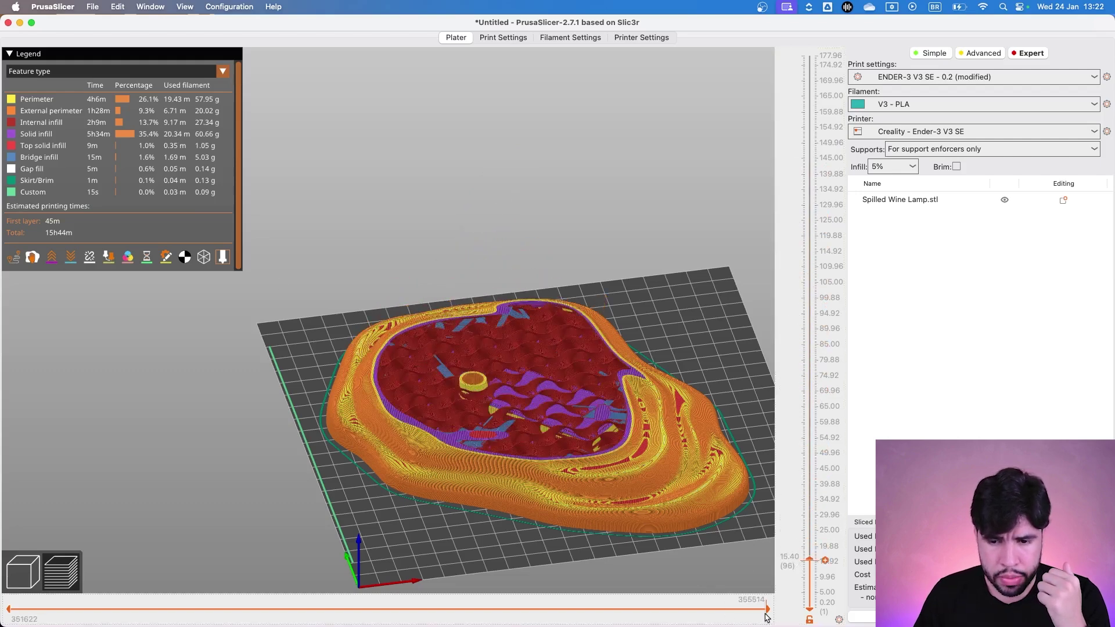
left_click_drag(767, 609, 772, 522)
left_click_drag(810, 570, 810, 416)
key("1")
key("0")
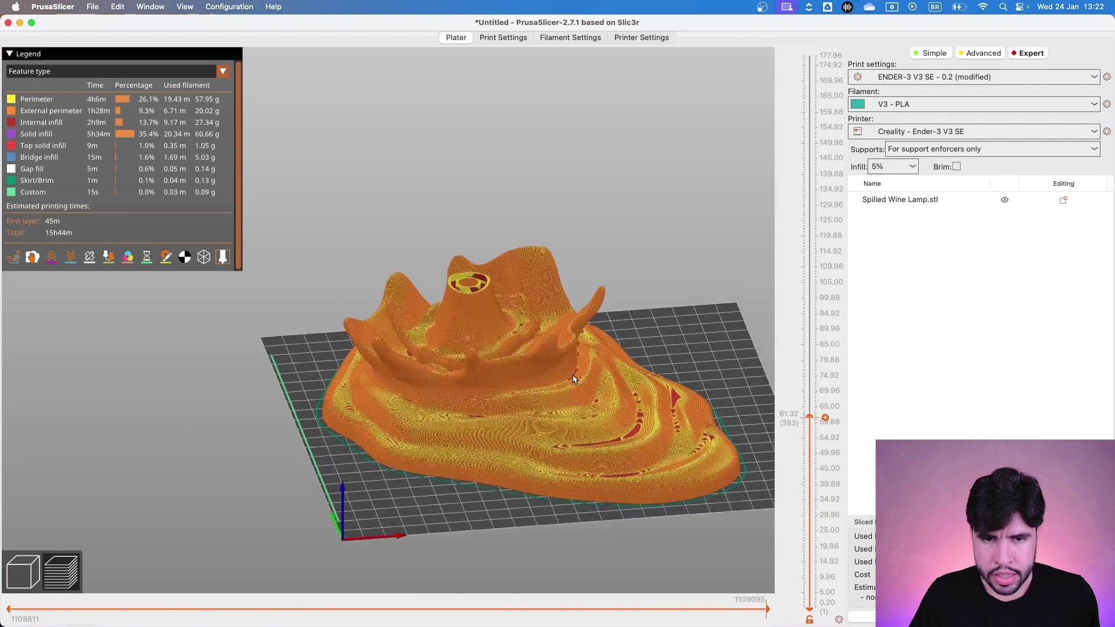
left_click_drag(766, 609, 166, 610)
key("Right")
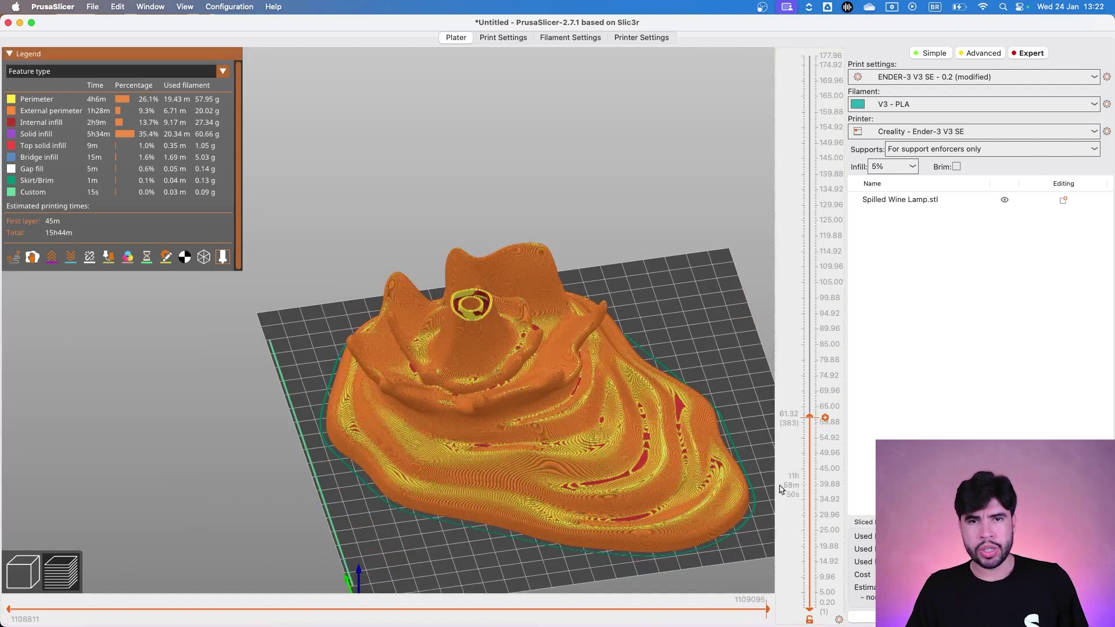
left_click(567, 38)
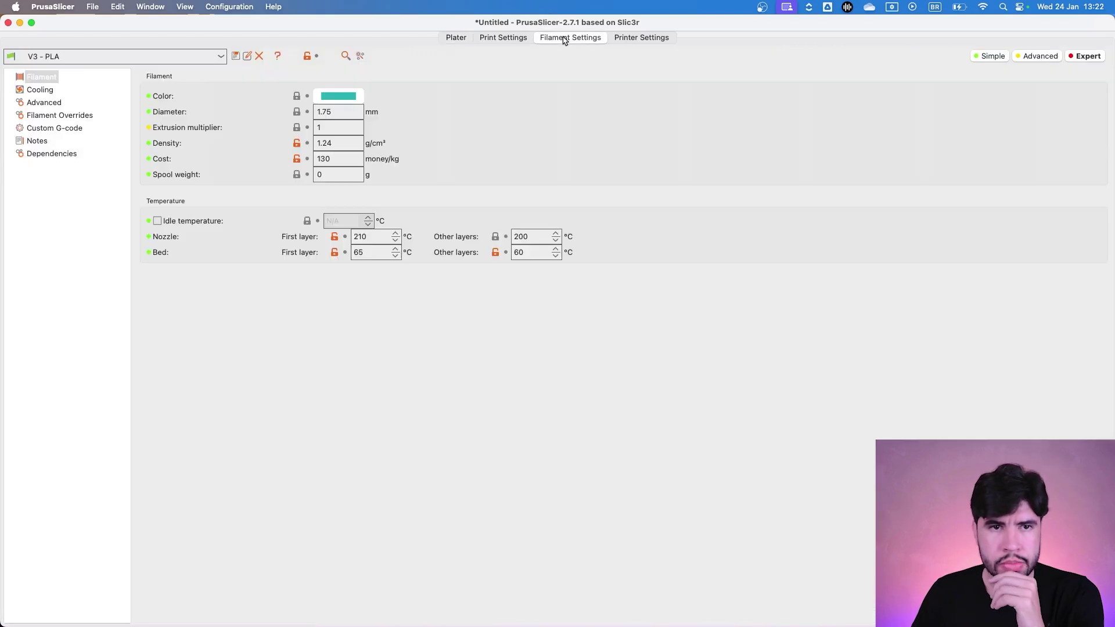
Enable auto cooling and set the slow-down layer-time threshold to 10 s
left_click(39, 92)
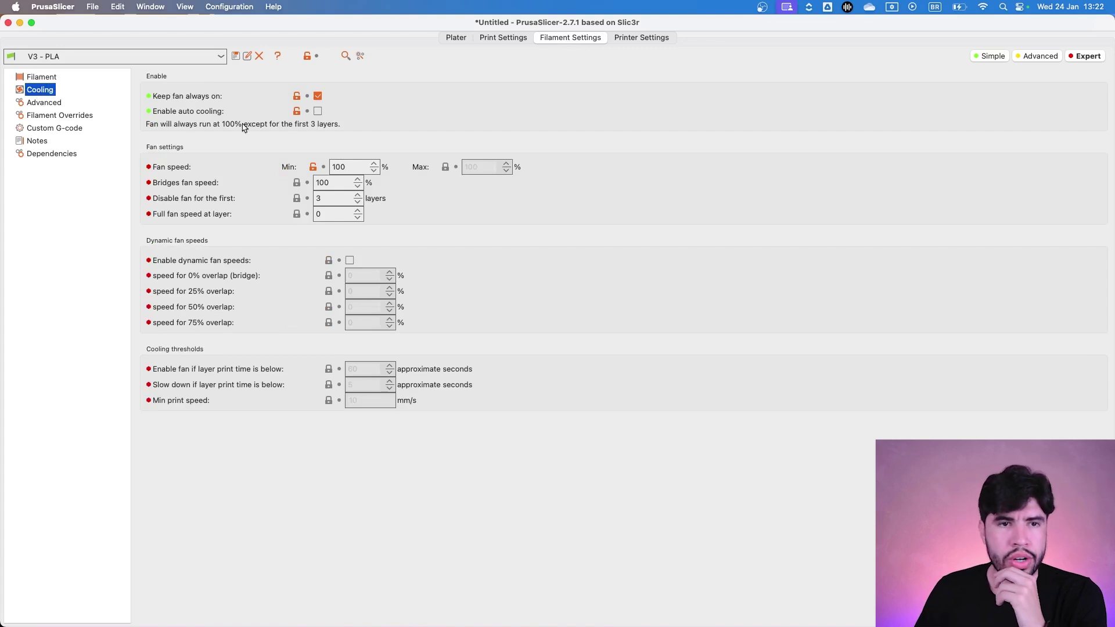
left_click(318, 112)
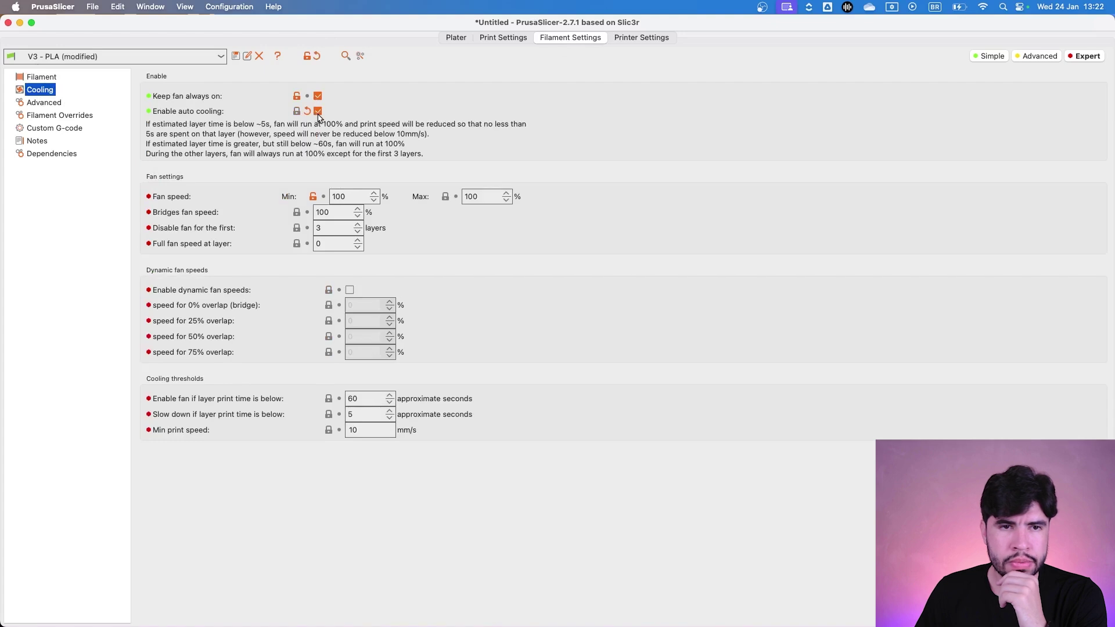
double_click(355, 414)
type("10")
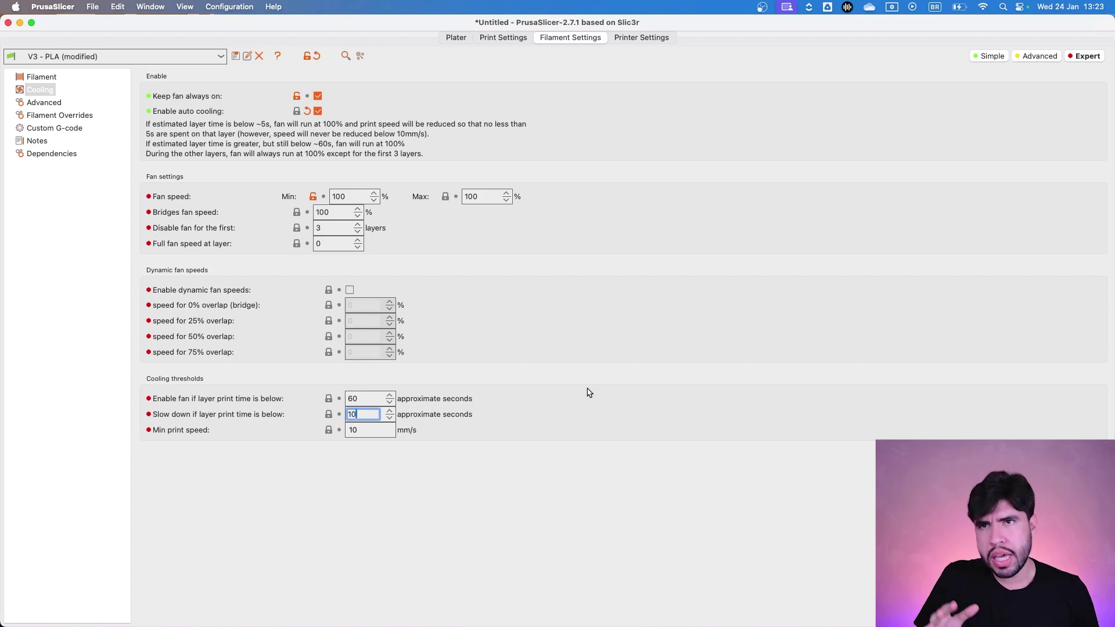
left_click(464, 38)
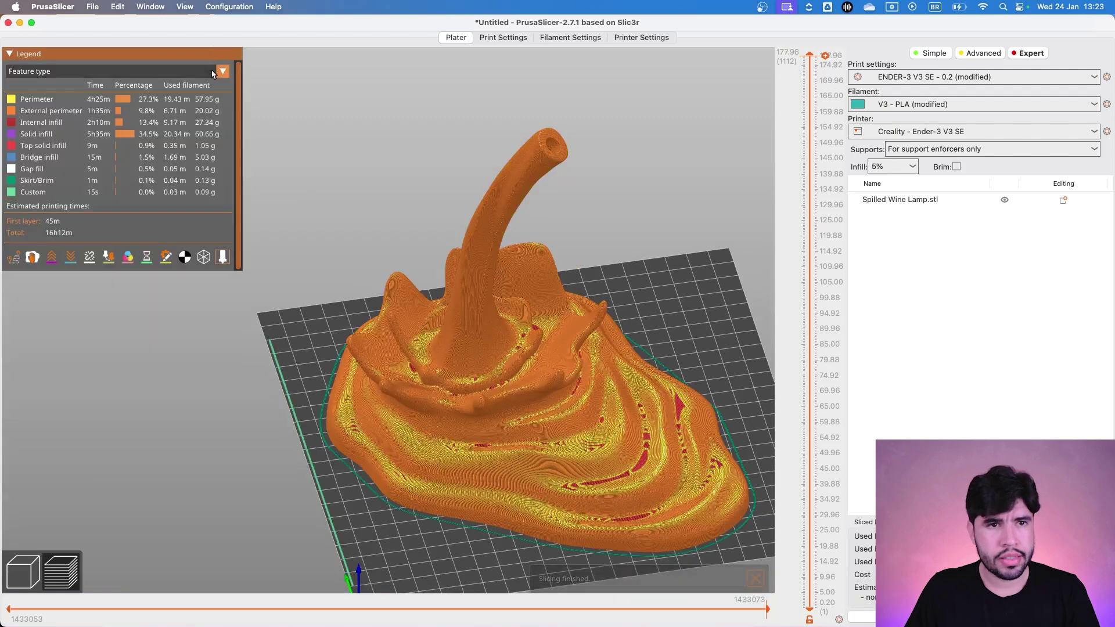
Colour the sliced preview by Speed (mm/s) and orbit it to inspect
left_click(116, 71)
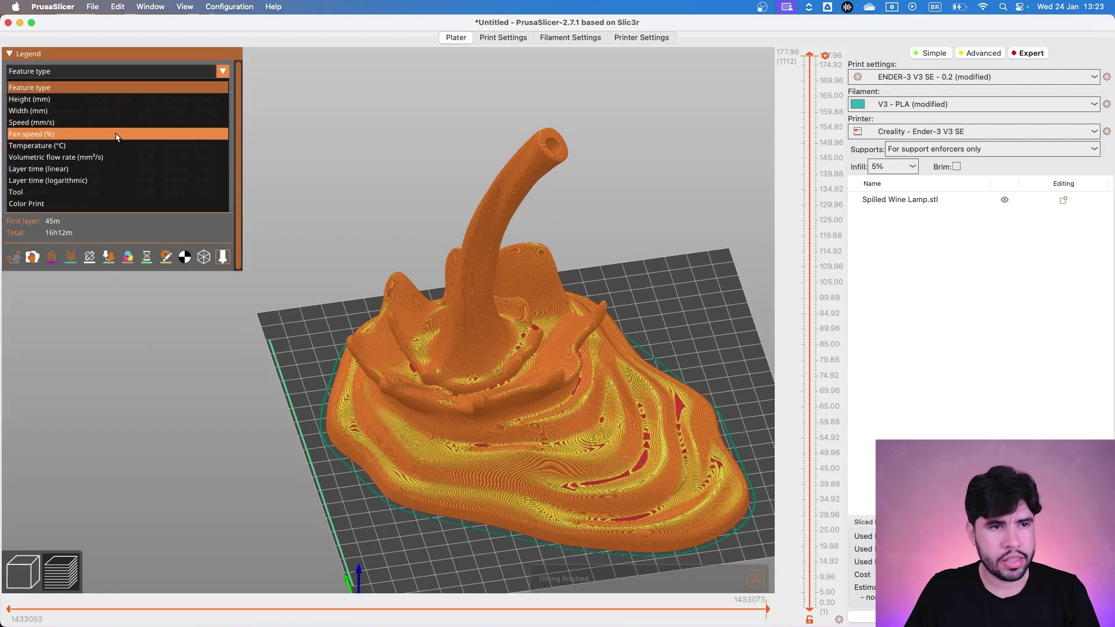
left_click(113, 122)
left_click_drag(587, 268, 631, 234)
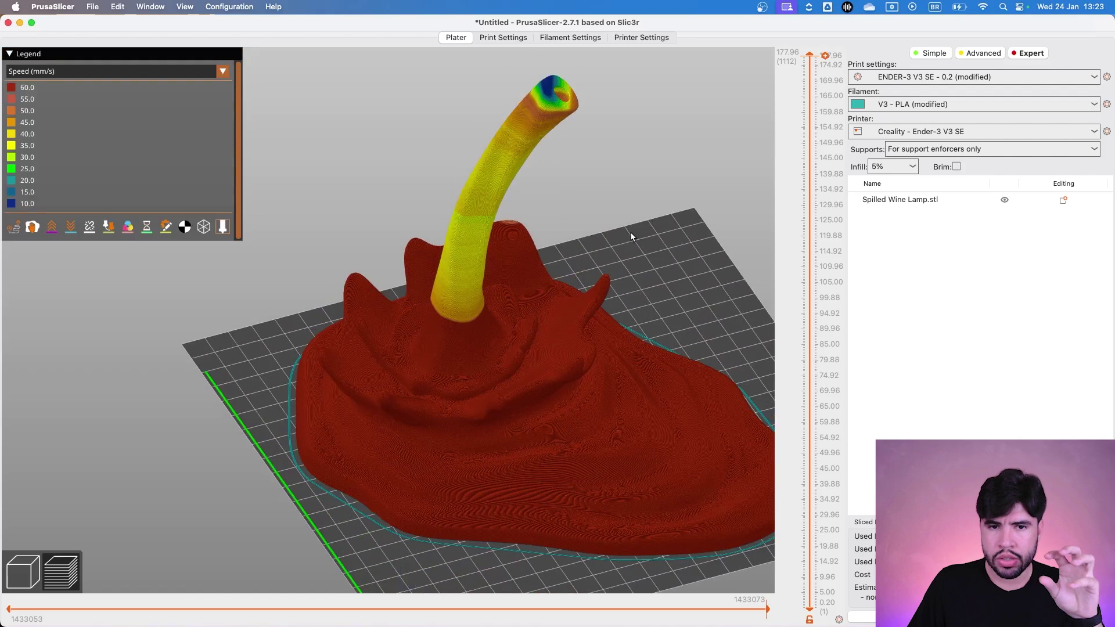
Revisit the cooling settings, then orbit, pan and zoom in to the top of the lamp's tube
left_click(580, 36)
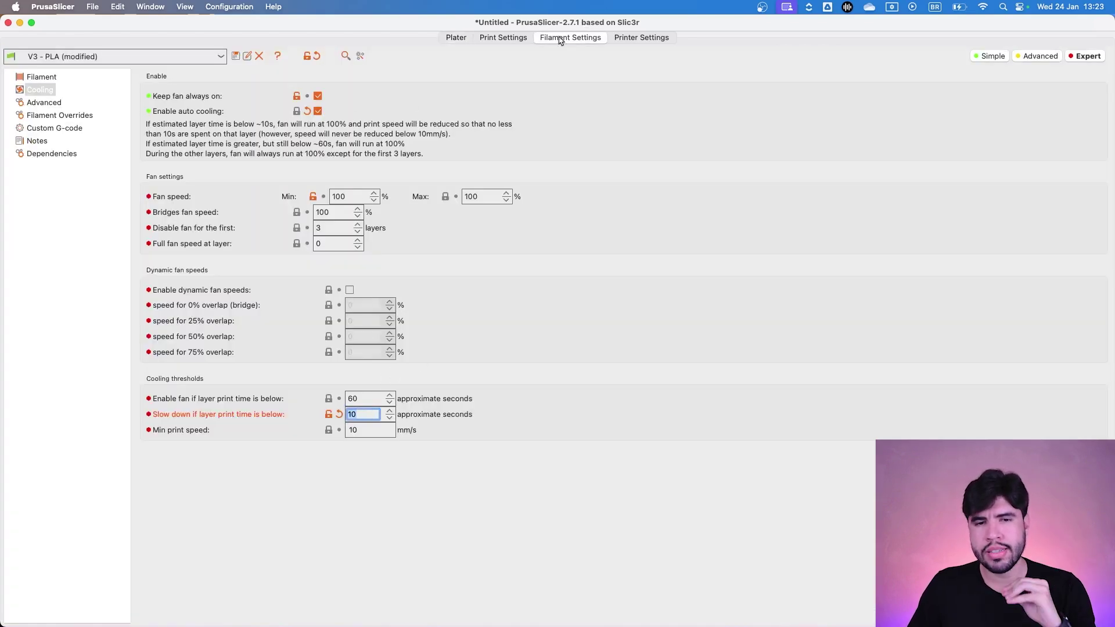
left_click(465, 40)
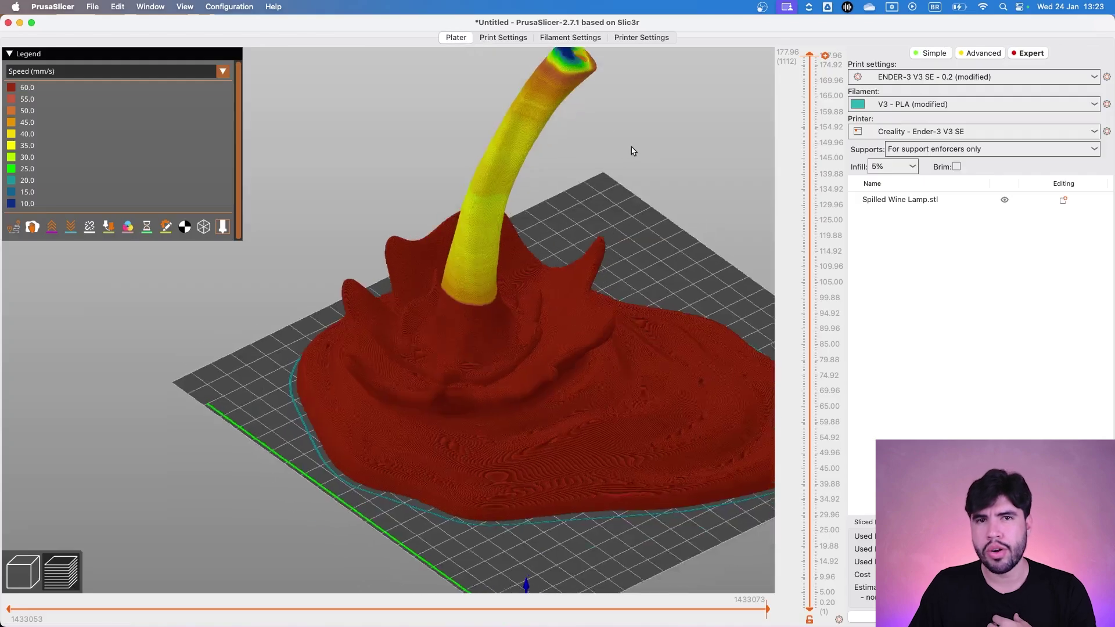
scroll(633, 151, "down", 3)
scroll(637, 189, "up", 2)
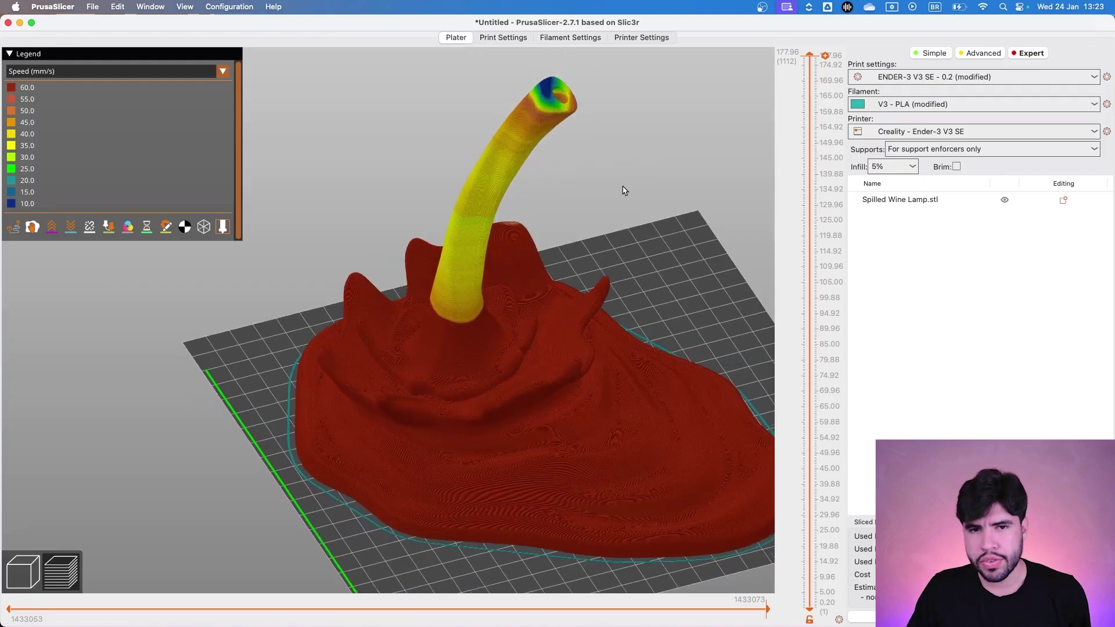
left_click_drag(623, 192, 592, 221)
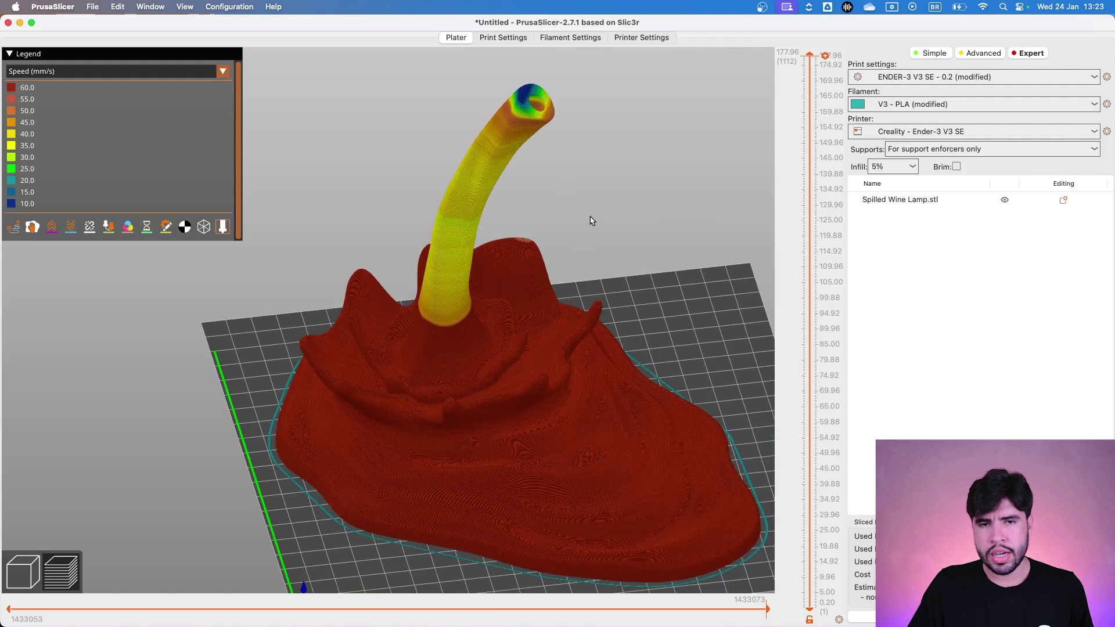
middle_click_drag(592, 221, 537, 232)
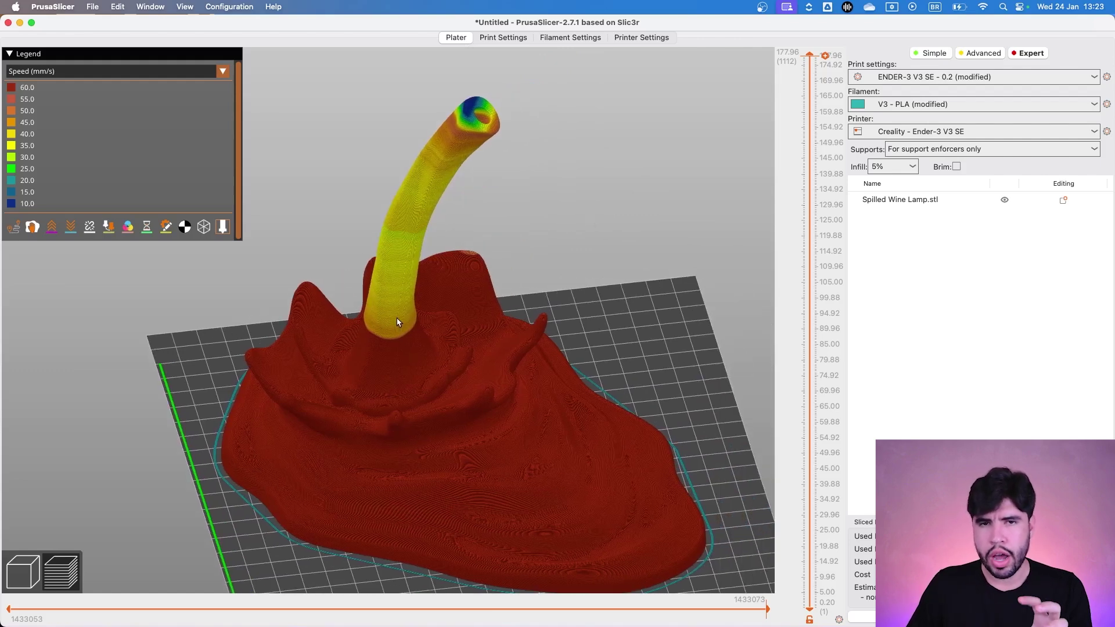
scroll(498, 306, "up", 3)
left_click_drag(498, 306, 517, 302)
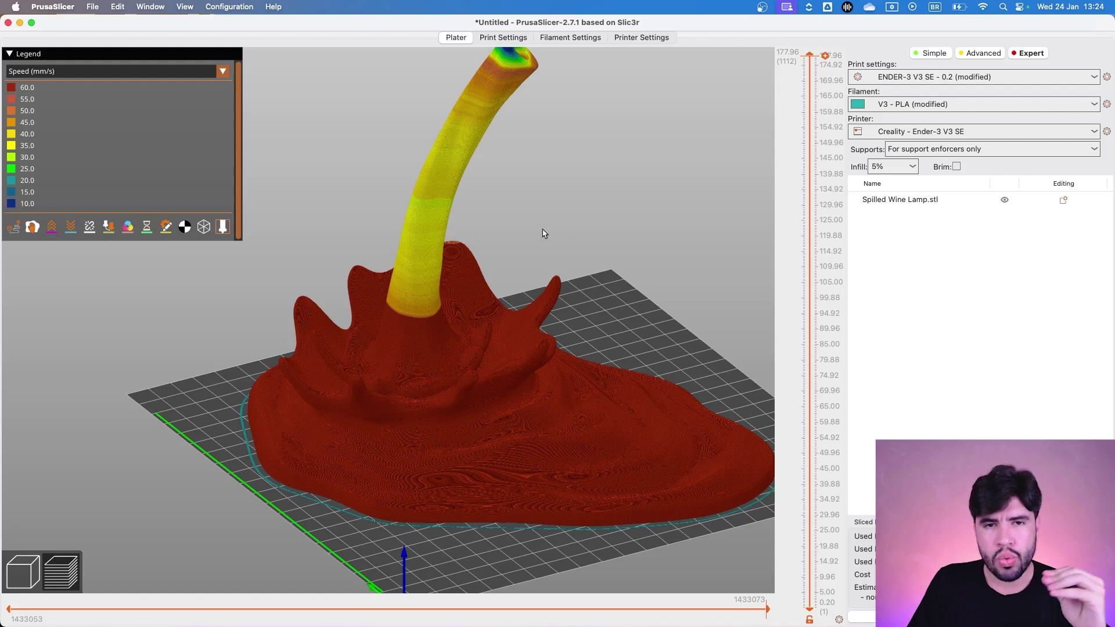
left_click_drag(546, 232, 565, 250)
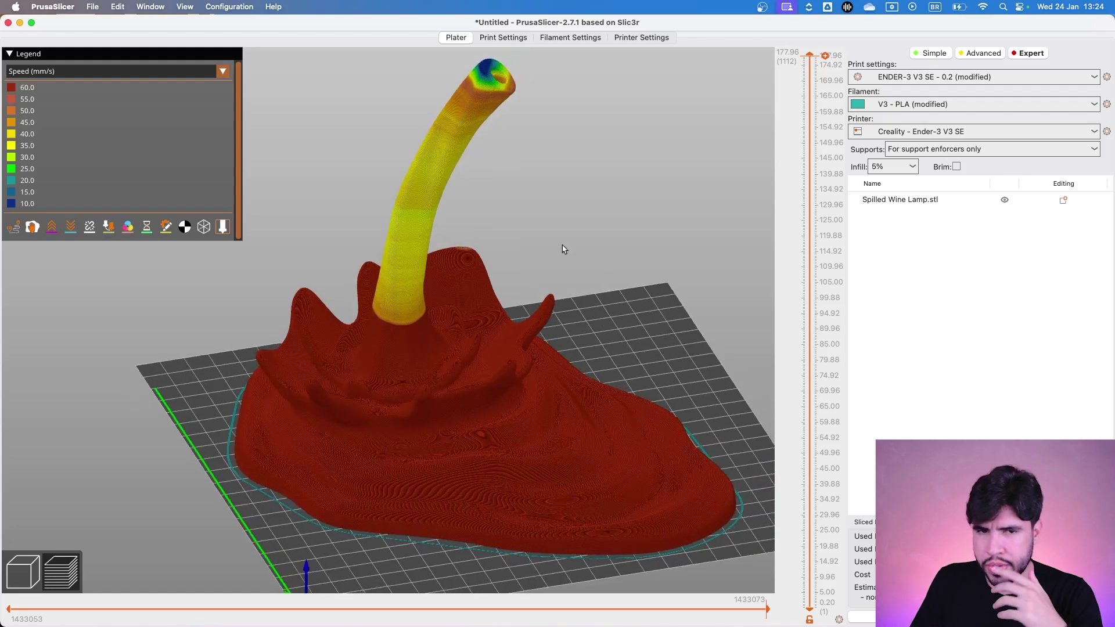
Check the filament nozzle temperatures, then orbit and pan the sliced preview
left_click(567, 38)
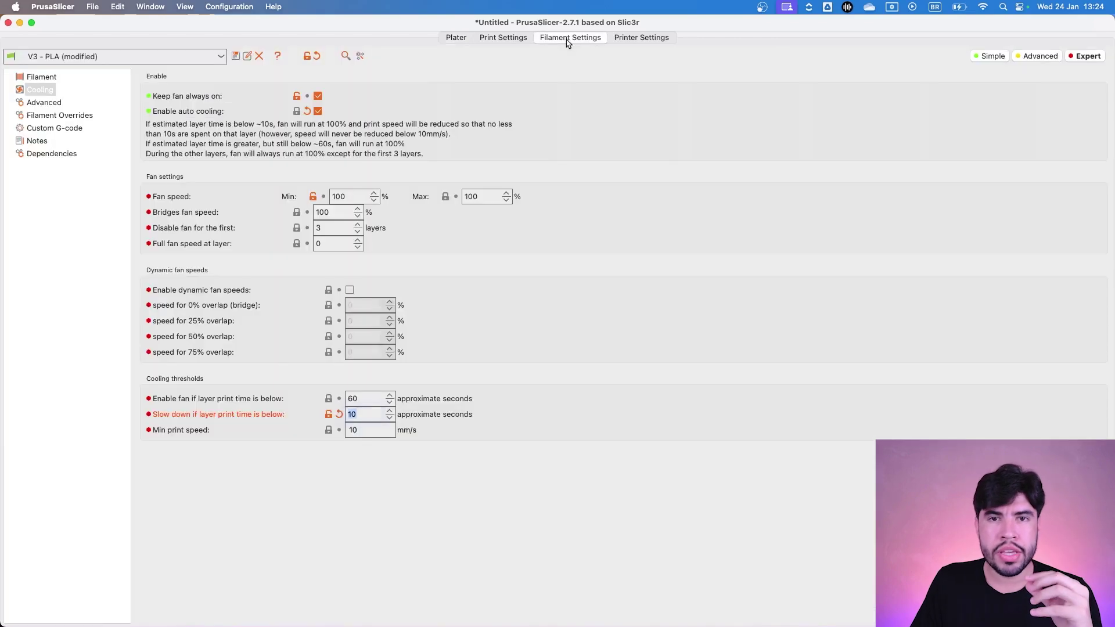
left_click(38, 77)
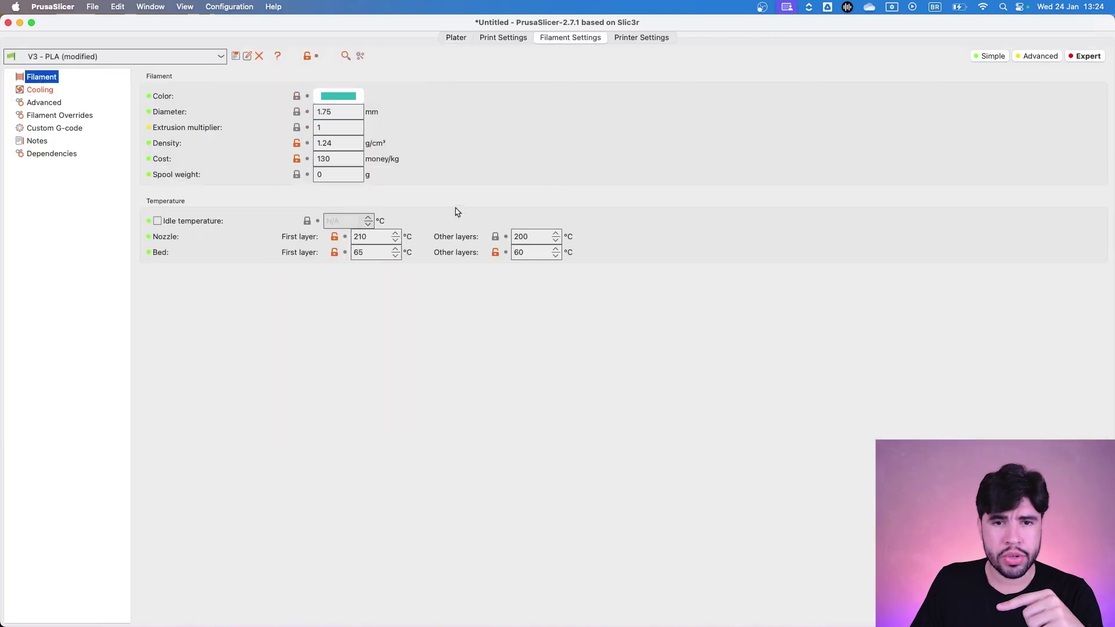
left_click(525, 237)
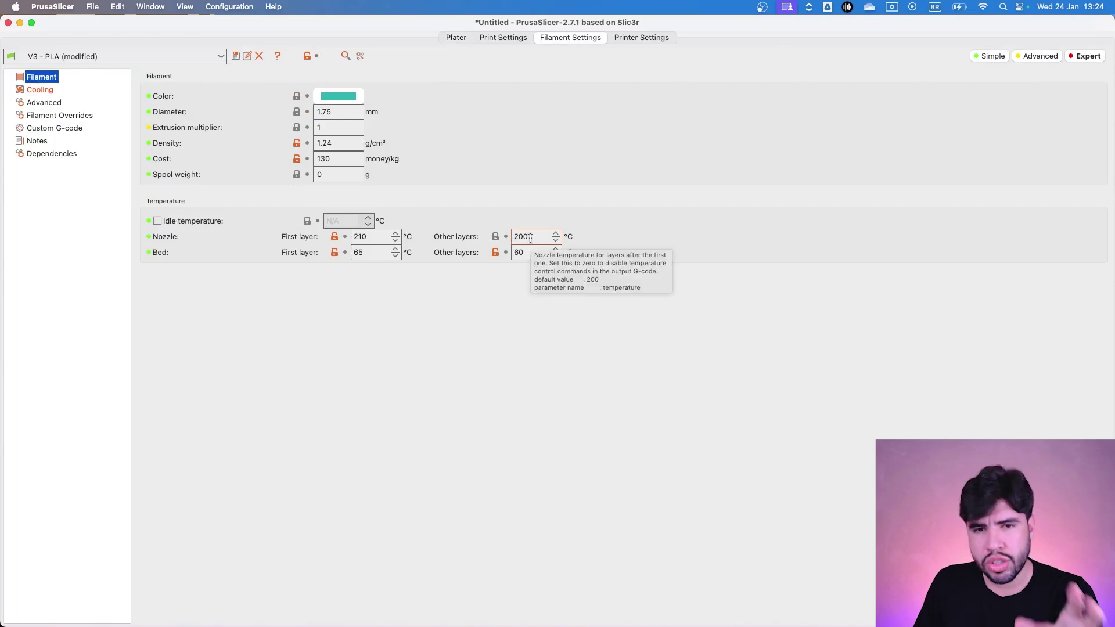
left_click(446, 40)
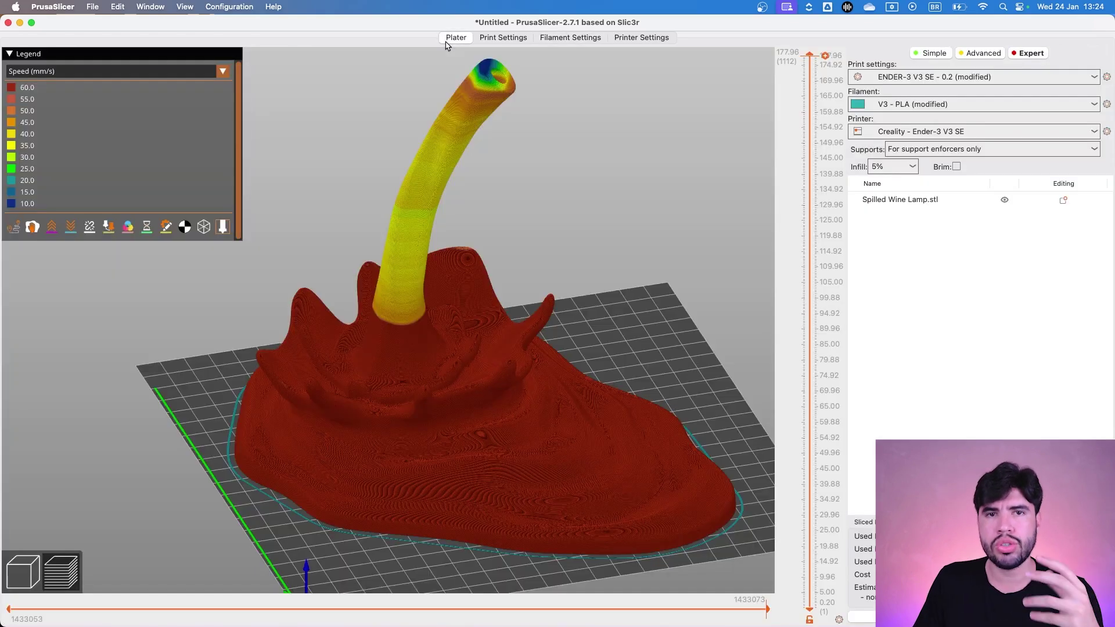
left_click_drag(641, 292, 603, 339)
scroll(593, 283, "up", 3)
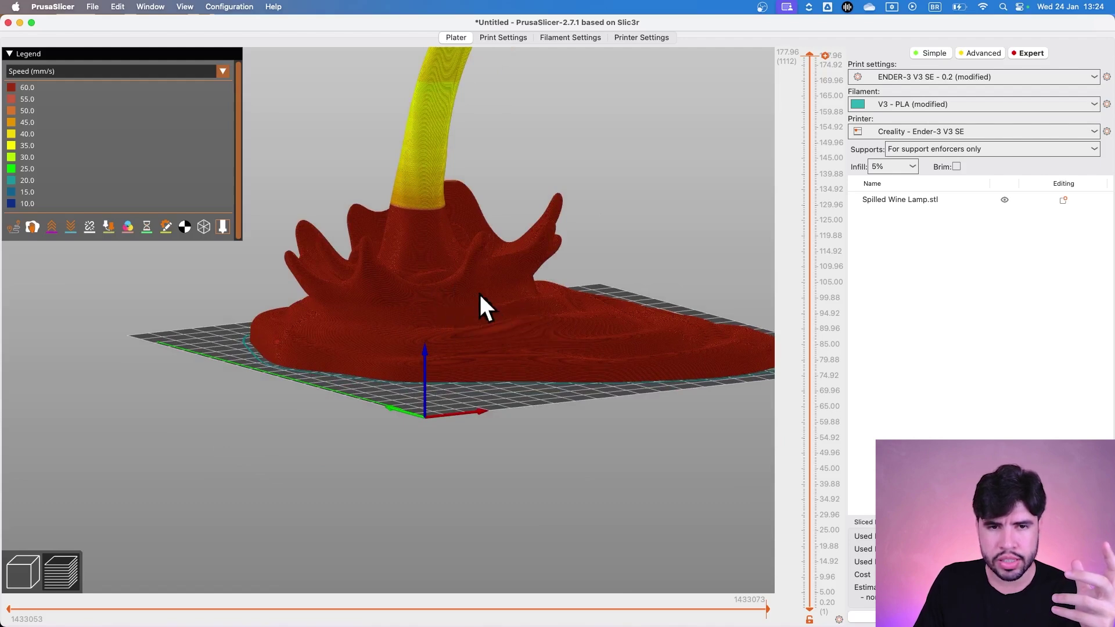
right_click_drag(423, 228, 472, 242)
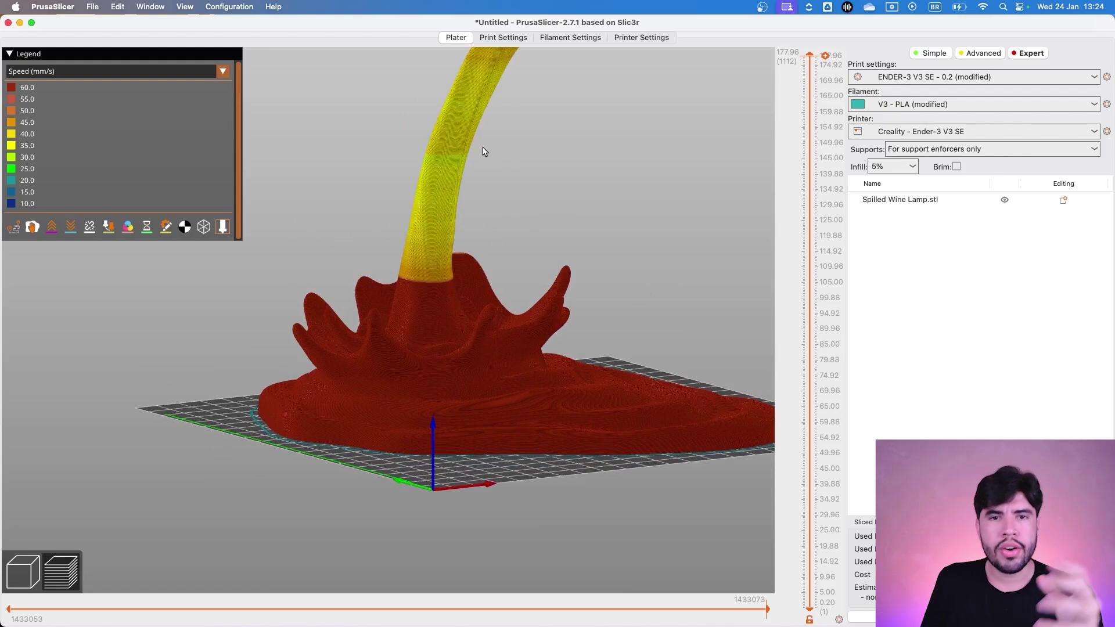
left_click_drag(639, 233, 639, 246)
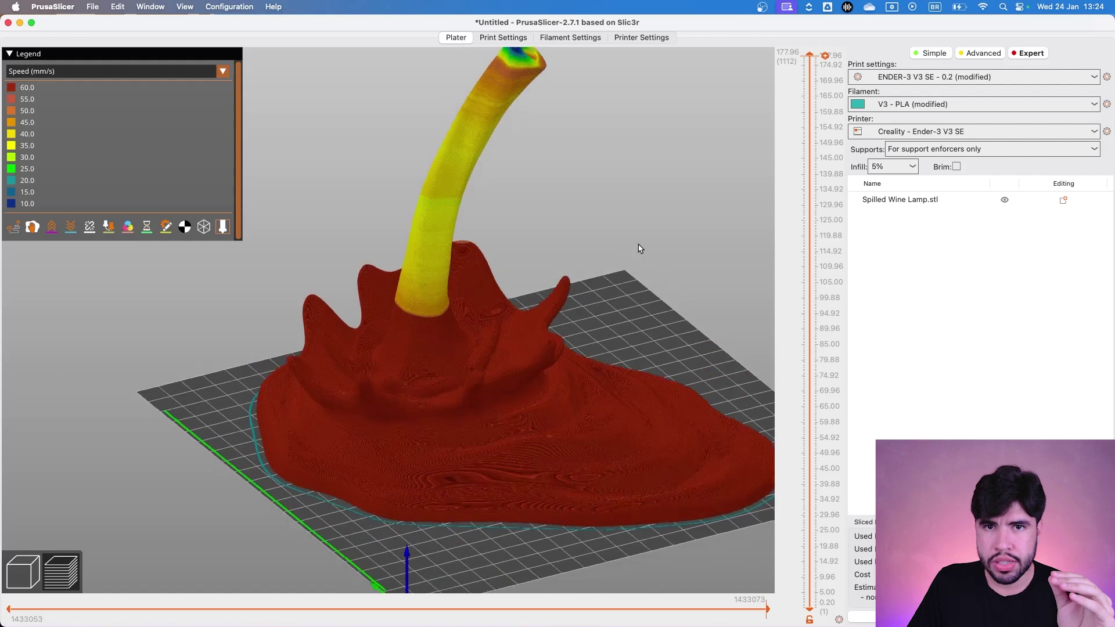
scroll(639, 247, "up", 3)
Change the Nozzle 'Other layers' temperature from 200 to 210 °C
left_click(593, 41)
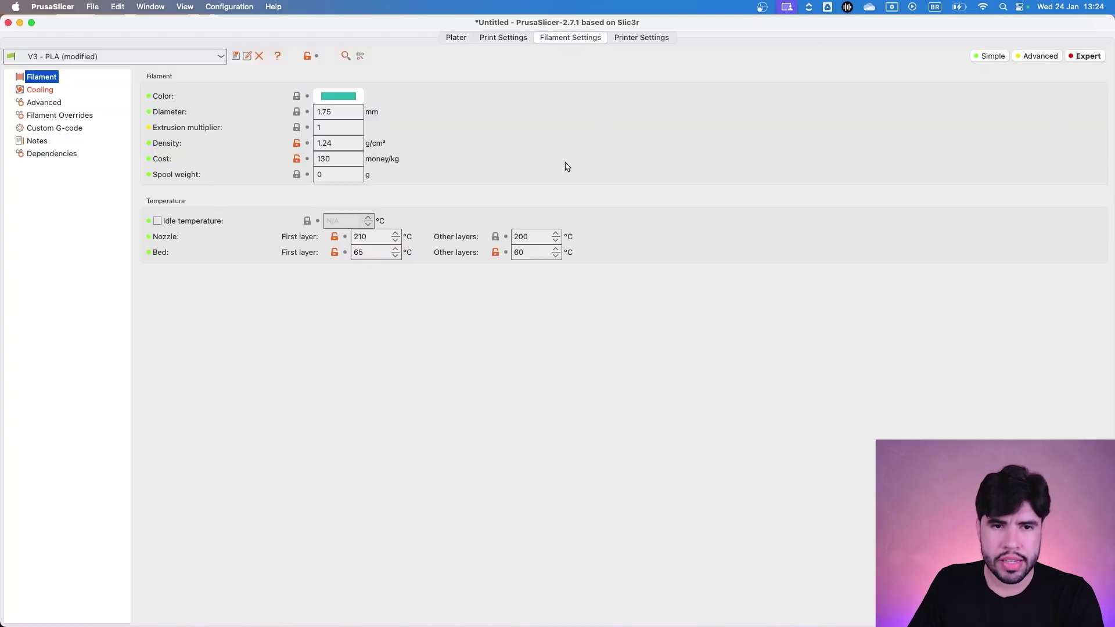
double_click(550, 236)
type("21")
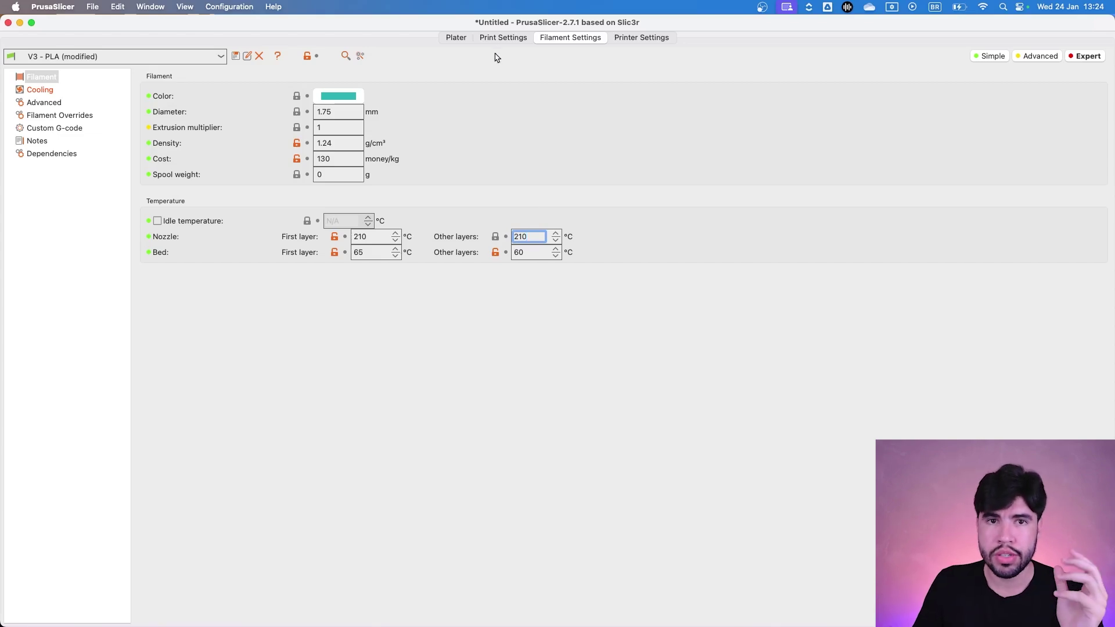
left_click(456, 38)
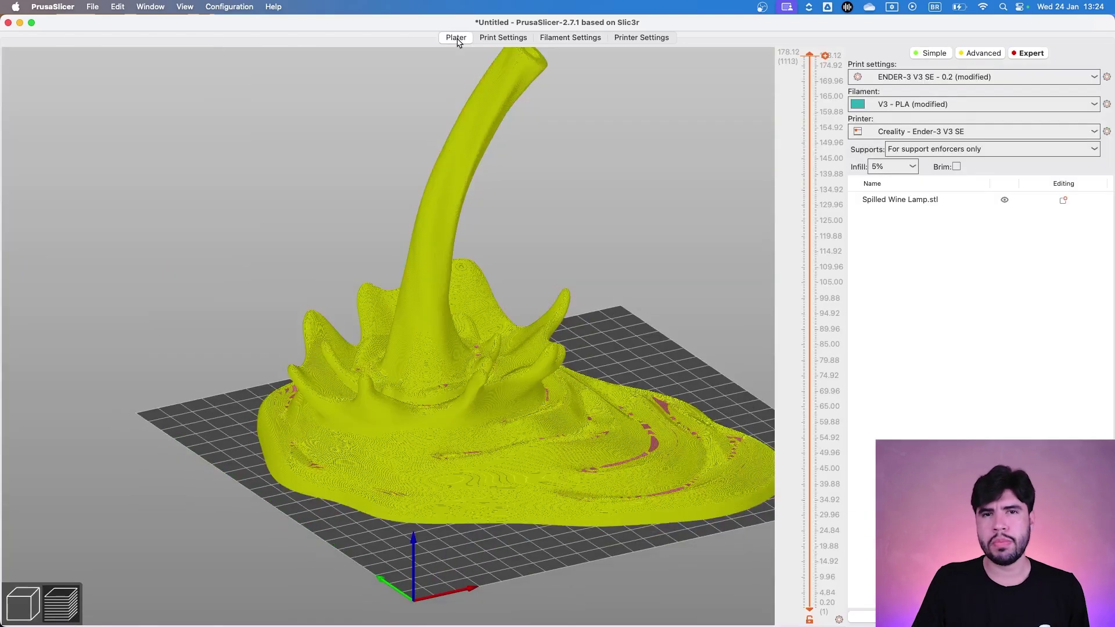
left_click(556, 38)
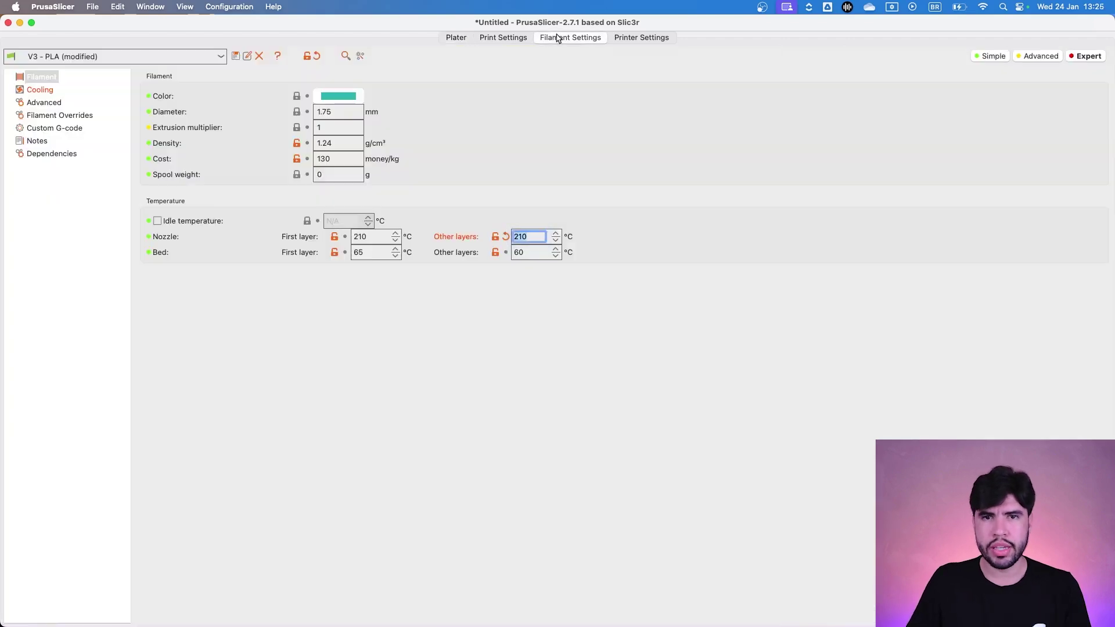
Use the revert arrow to reset the Nozzle 'Other layers' temperature
left_click(506, 237)
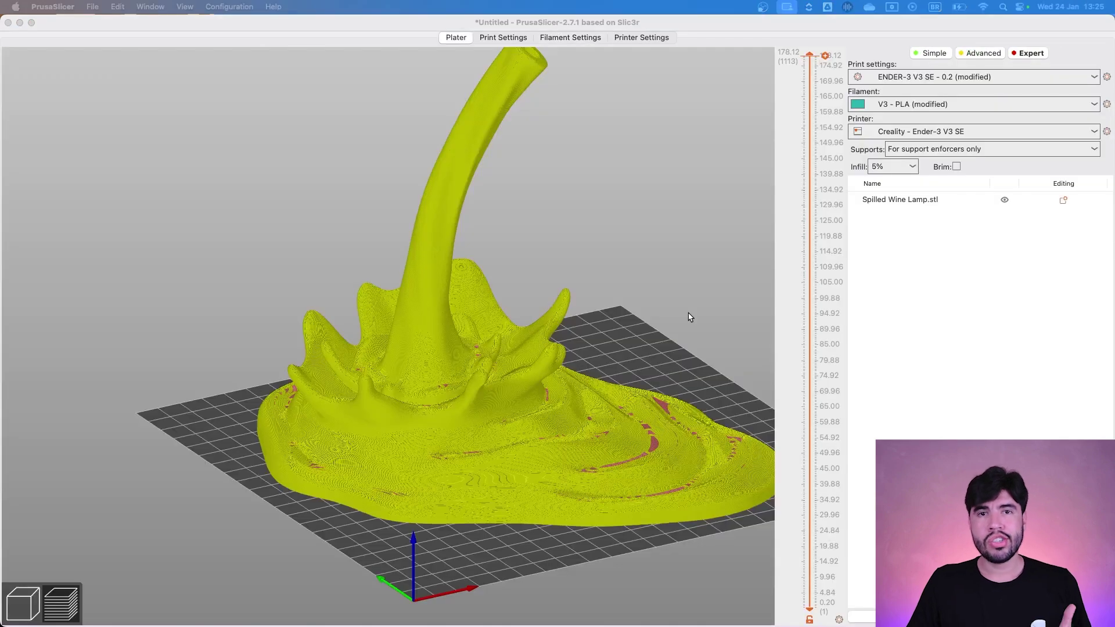